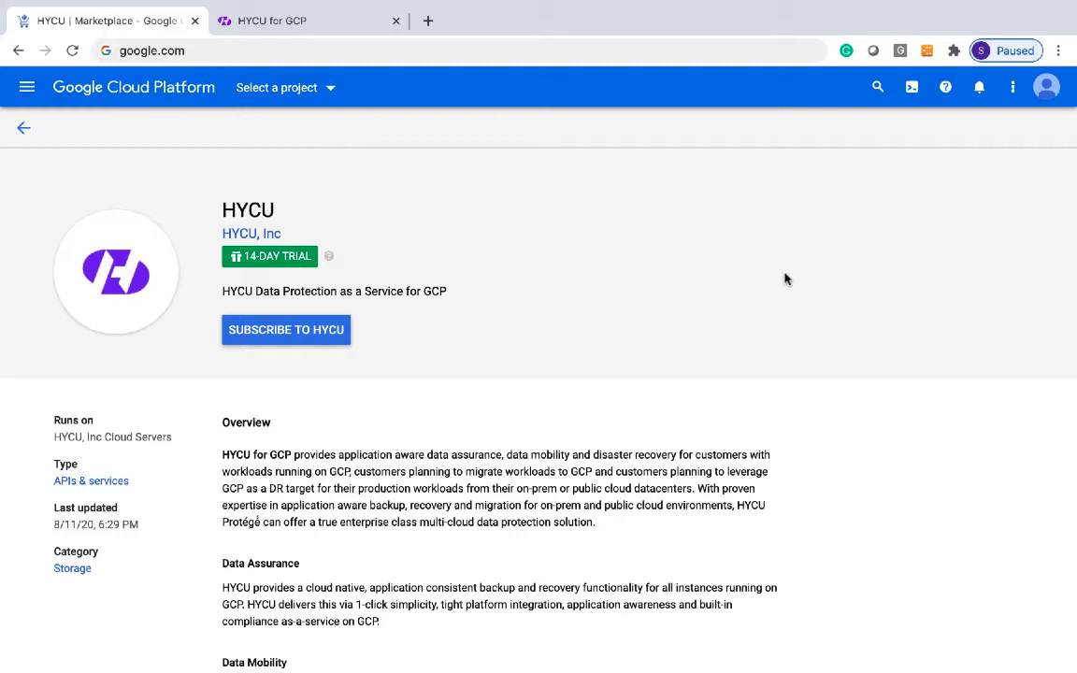
- Sign in to HYCU for GCP with the existing Google account and open the Instances list of the production protection set
{"action": "left_click", "coordinate": [308, 24]}
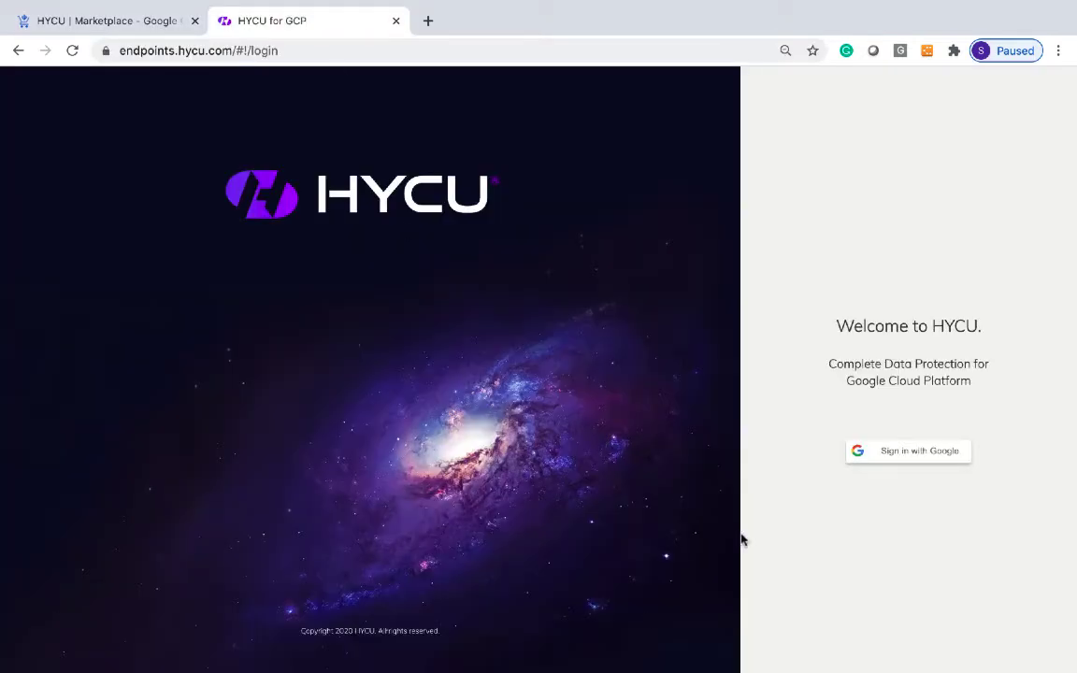
{"action": "left_click", "coordinate": [917, 461]}
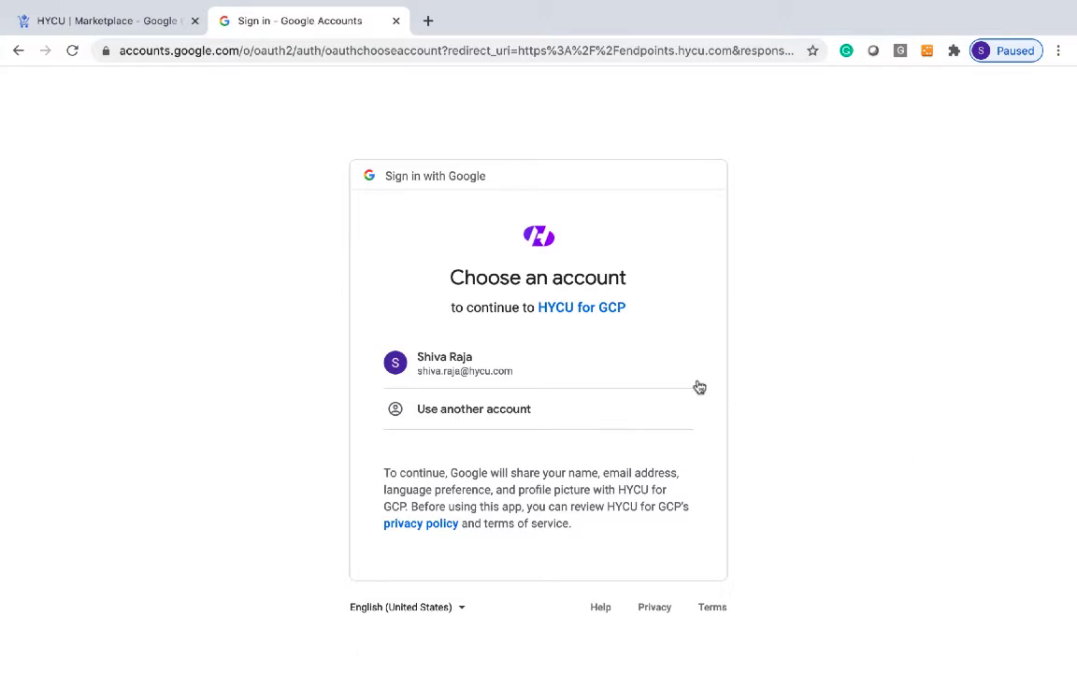
{"action": "left_click", "coordinate": [528, 374]}
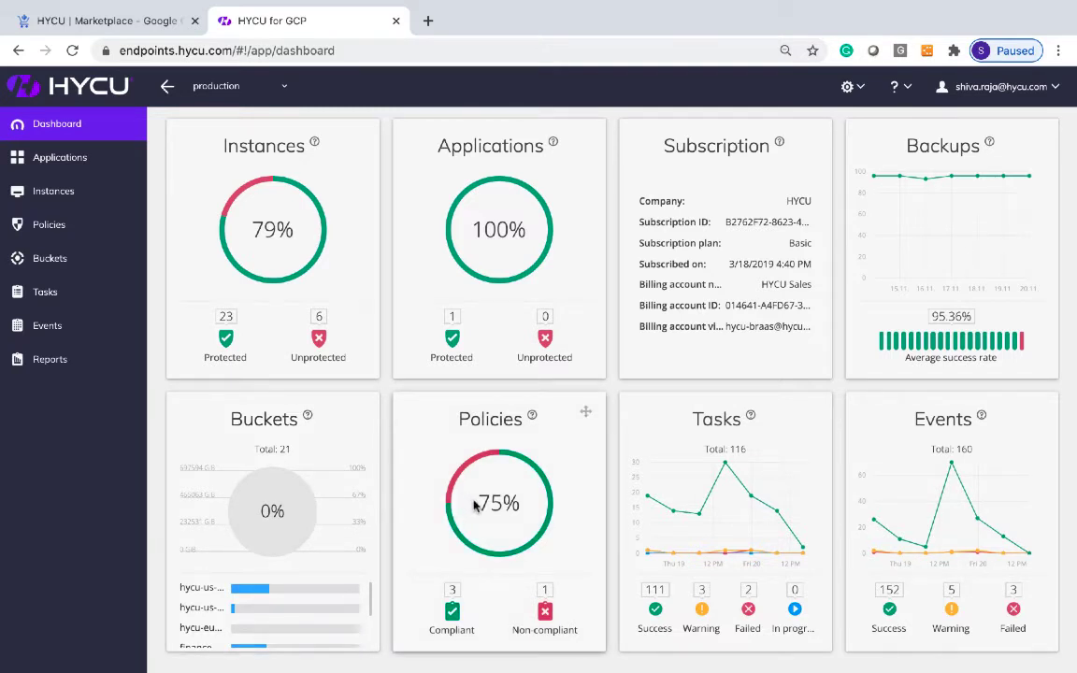
{"action": "left_click", "coordinate": [93, 193]}
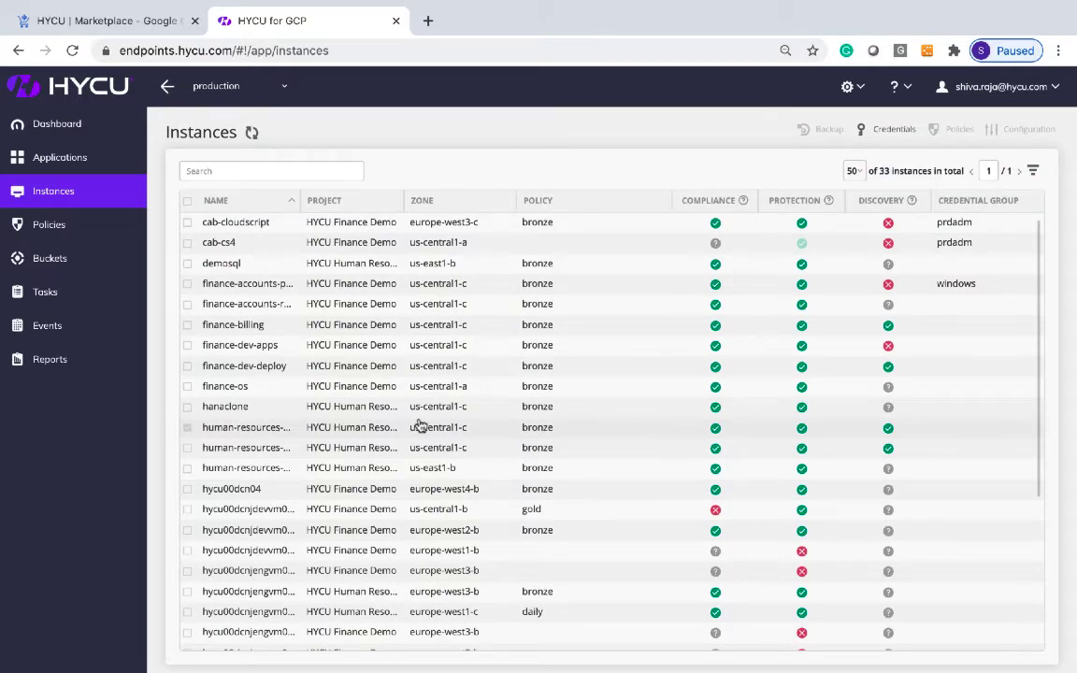
- Review the form for creating a new protection set and its project list, and close it without saving
{"action": "left_click", "coordinate": [866, 94]}
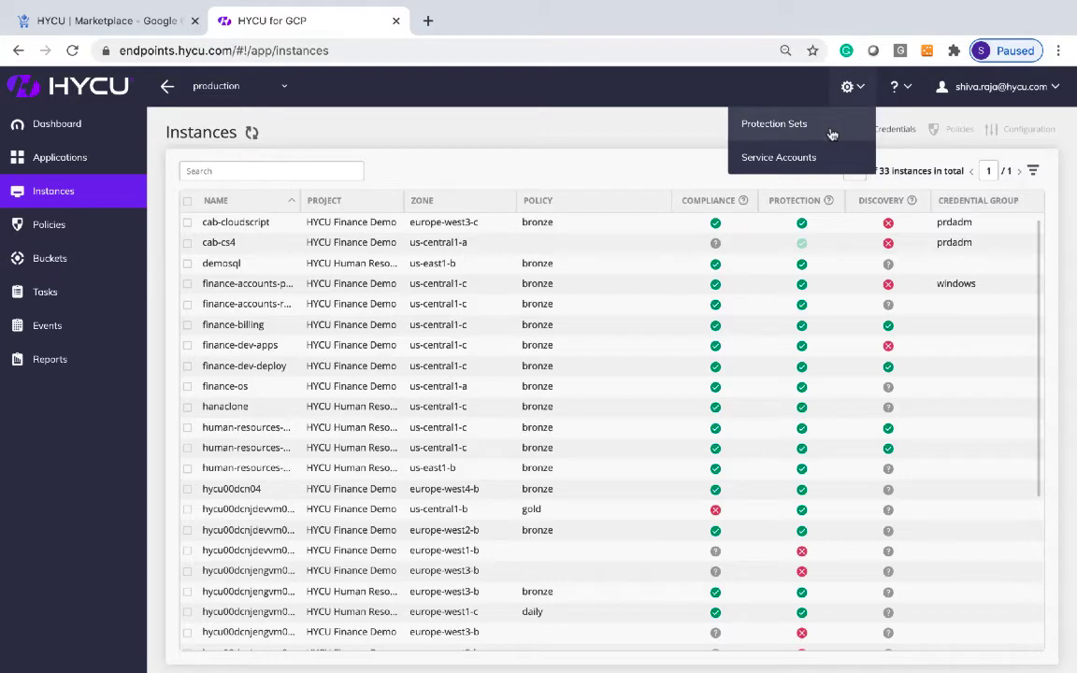
{"action": "left_click", "coordinate": [830, 132]}
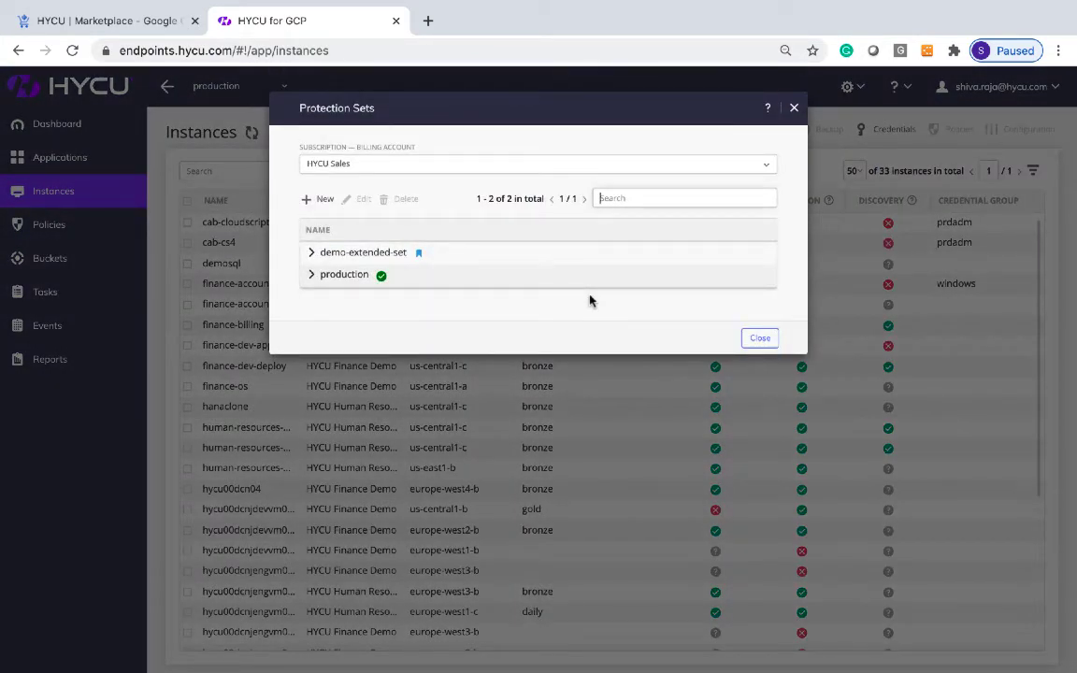
{"action": "left_click", "coordinate": [317, 198]}
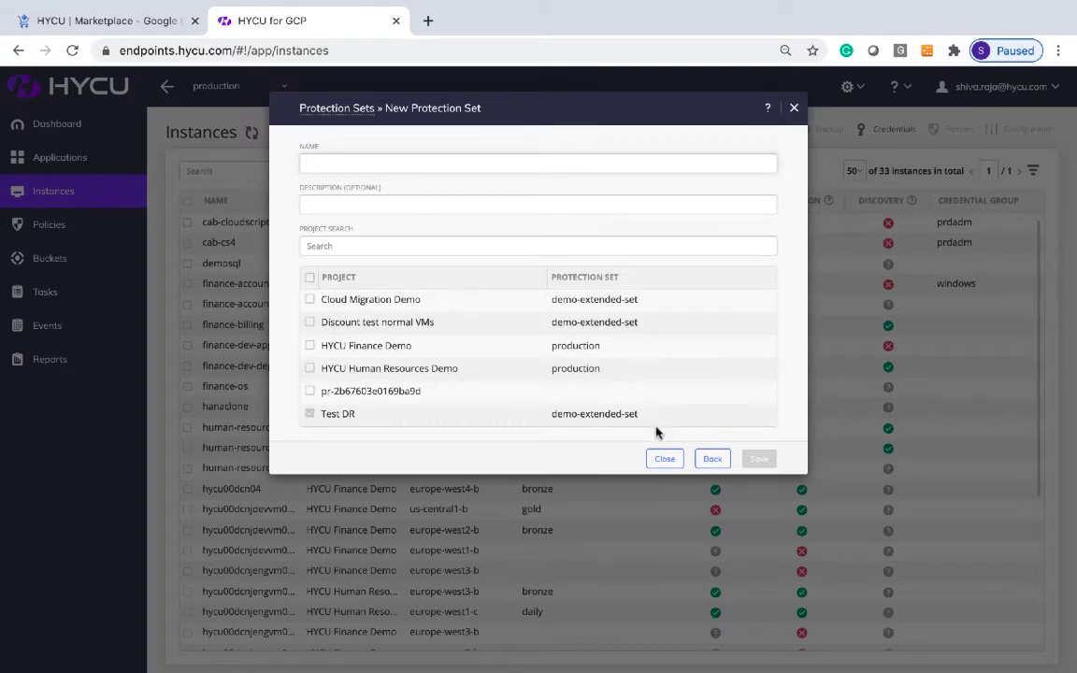
{"action": "left_click", "coordinate": [663, 458]}
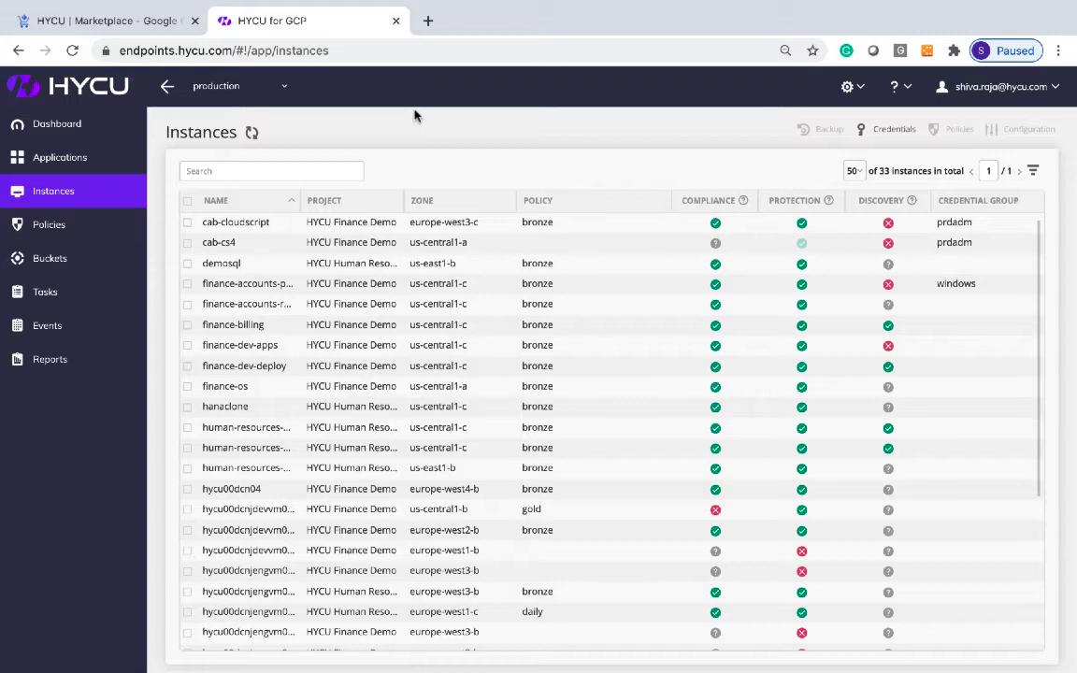
- Review the Restore As options for the finance-billing instance, and close them without restoring
{"action": "left_click", "coordinate": [372, 324]}
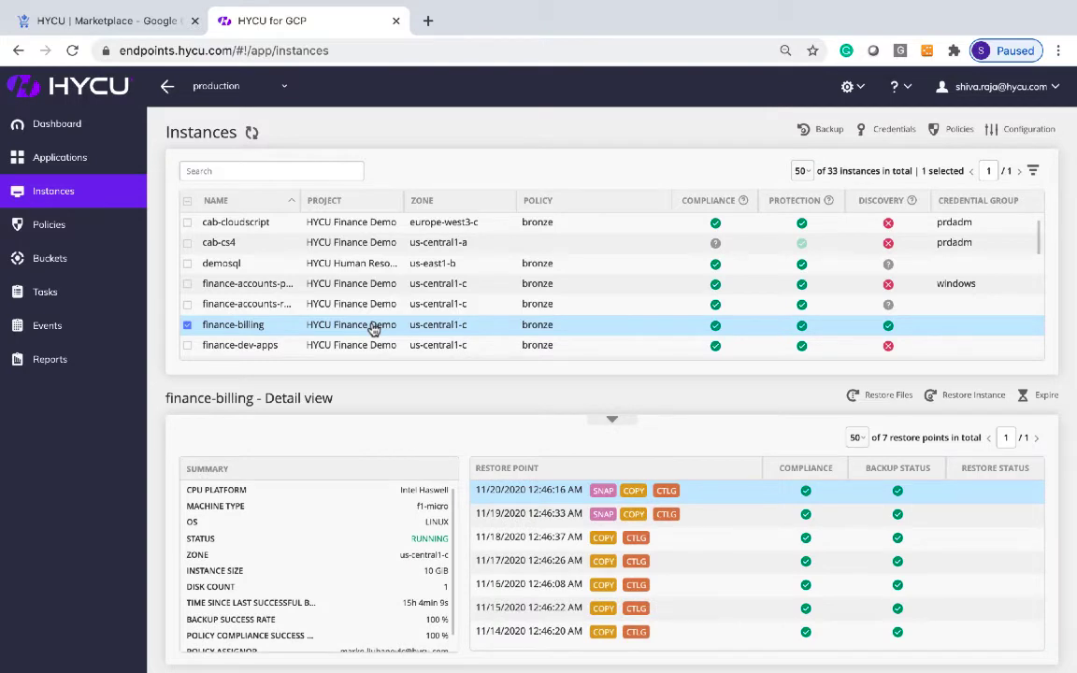
{"action": "left_click", "coordinate": [975, 396]}
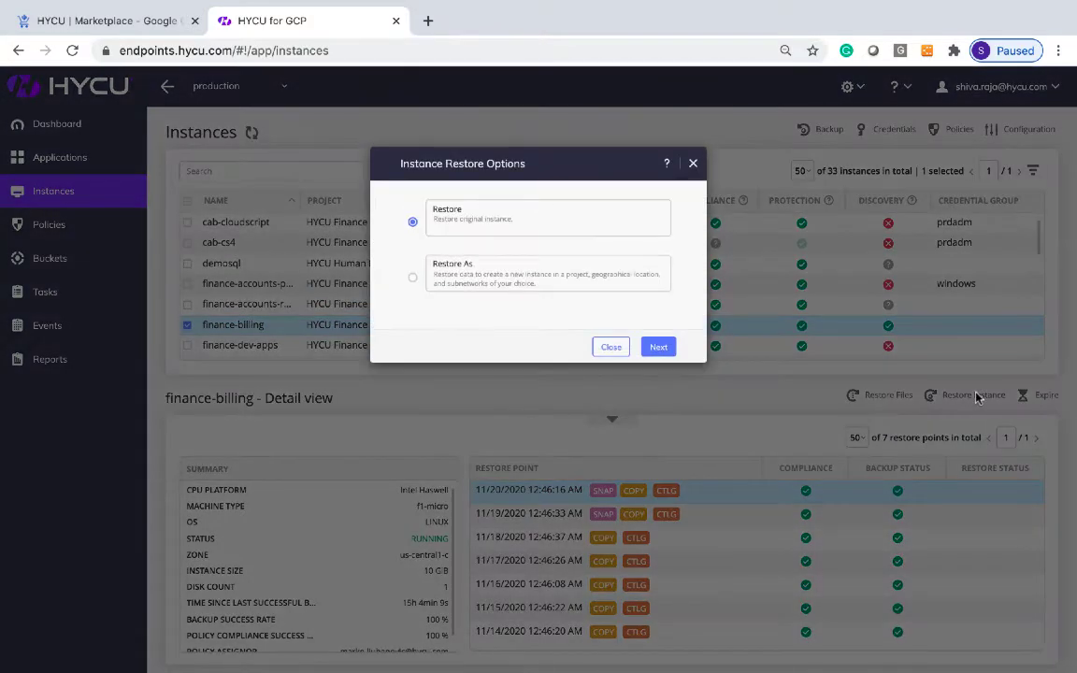
{"action": "left_click", "coordinate": [593, 279]}
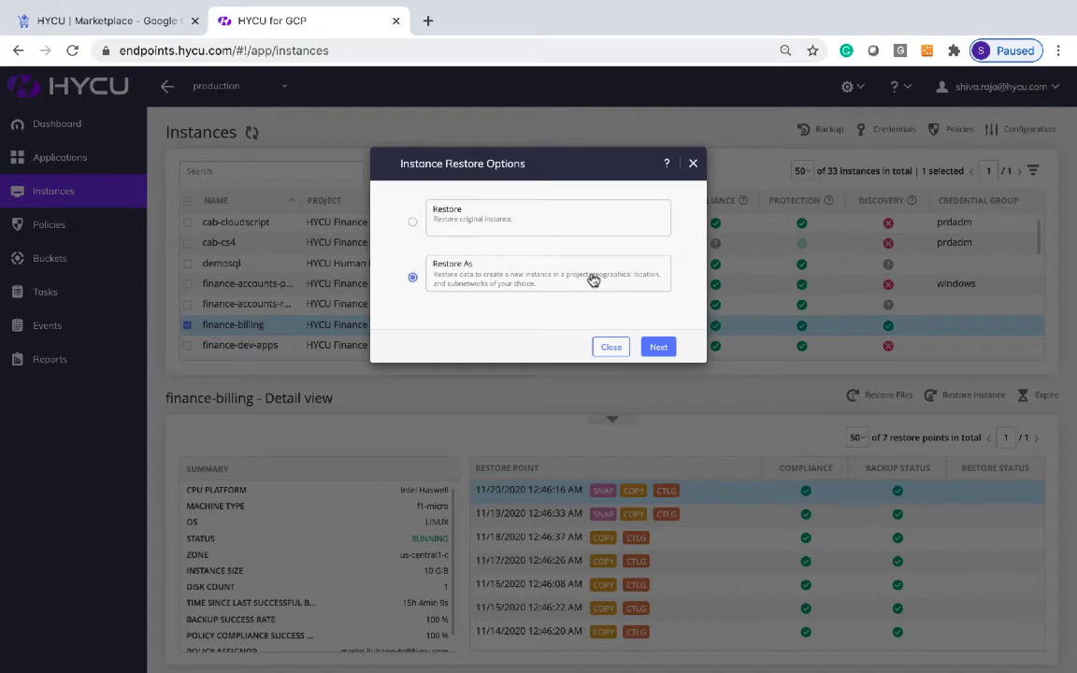
{"action": "left_click", "coordinate": [659, 346]}
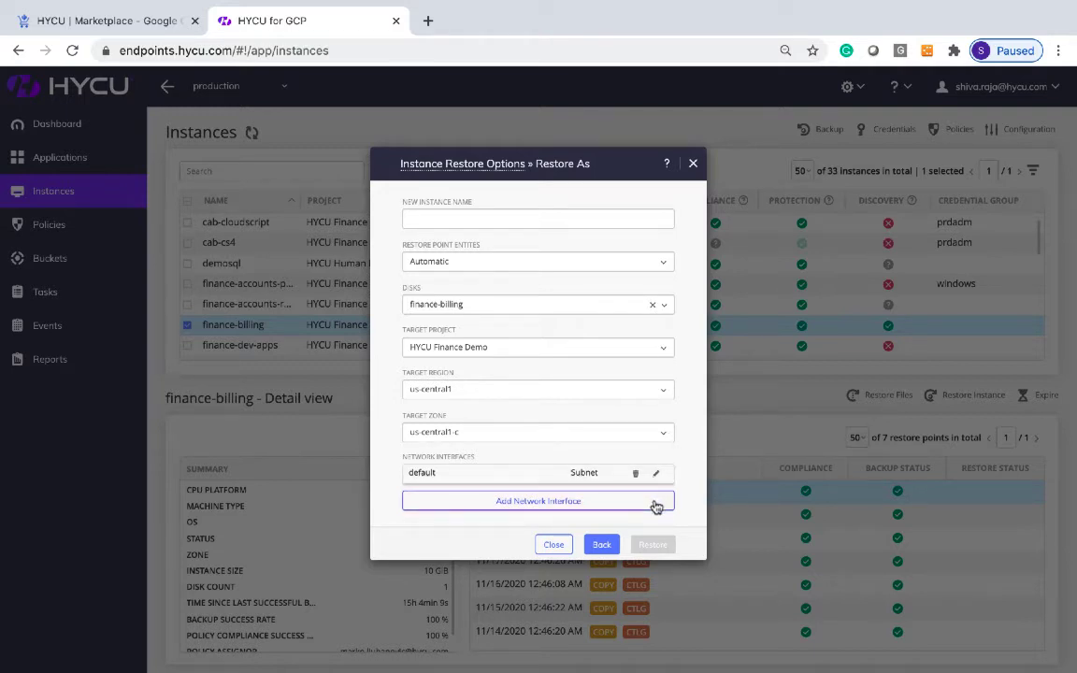
{"action": "left_click", "coordinate": [555, 544]}
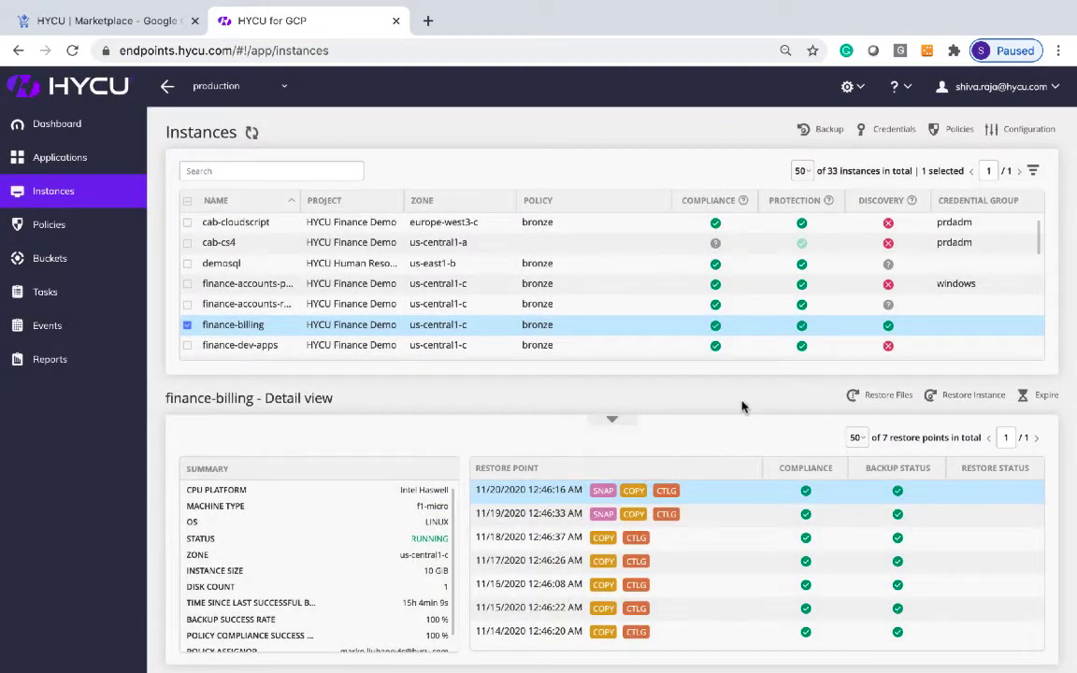
- Begin a file restore to the original finance-billing instance and browse the folders under part1
{"action": "left_click", "coordinate": [871, 397]}
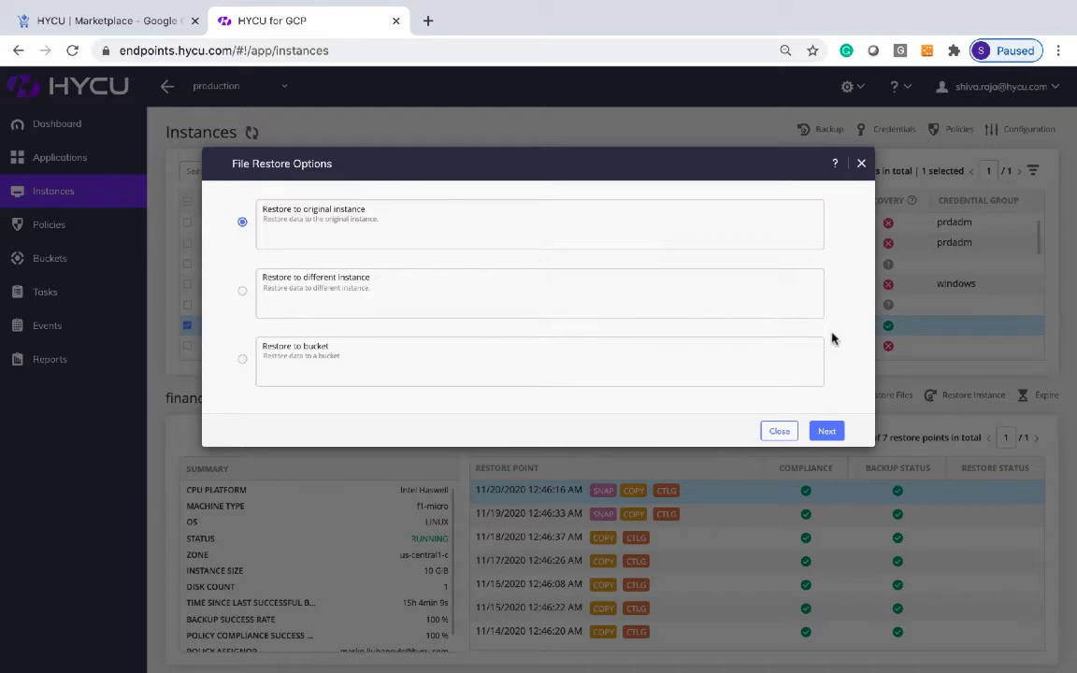
{"action": "left_click", "coordinate": [827, 431]}
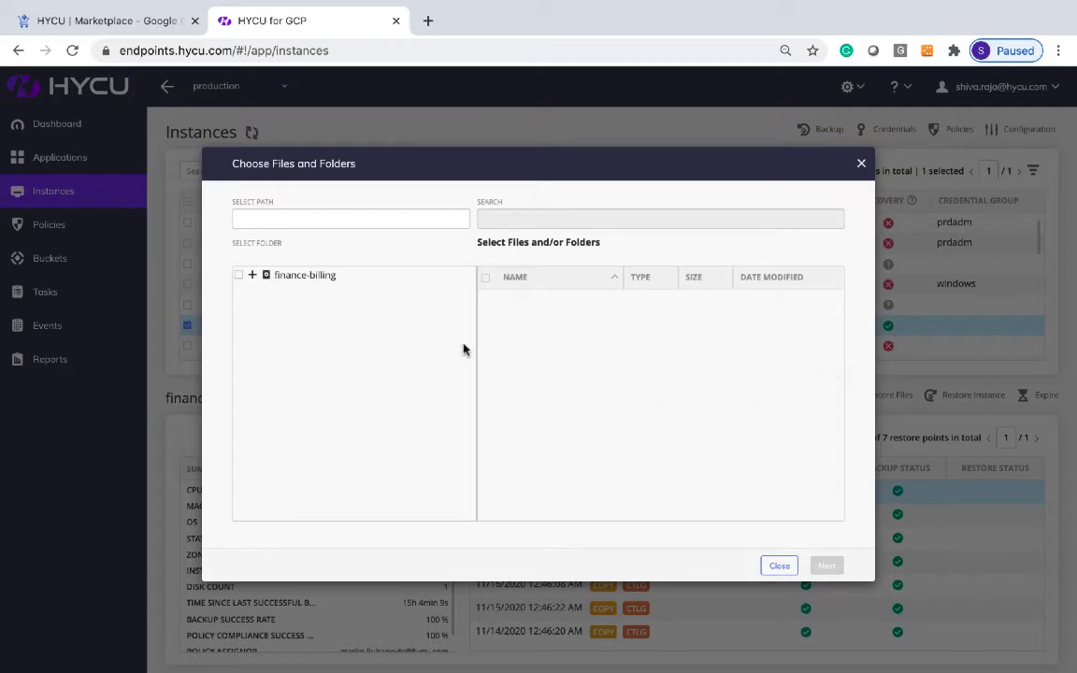
{"action": "left_click", "coordinate": [253, 278]}
{"action": "left_click", "coordinate": [269, 292]}
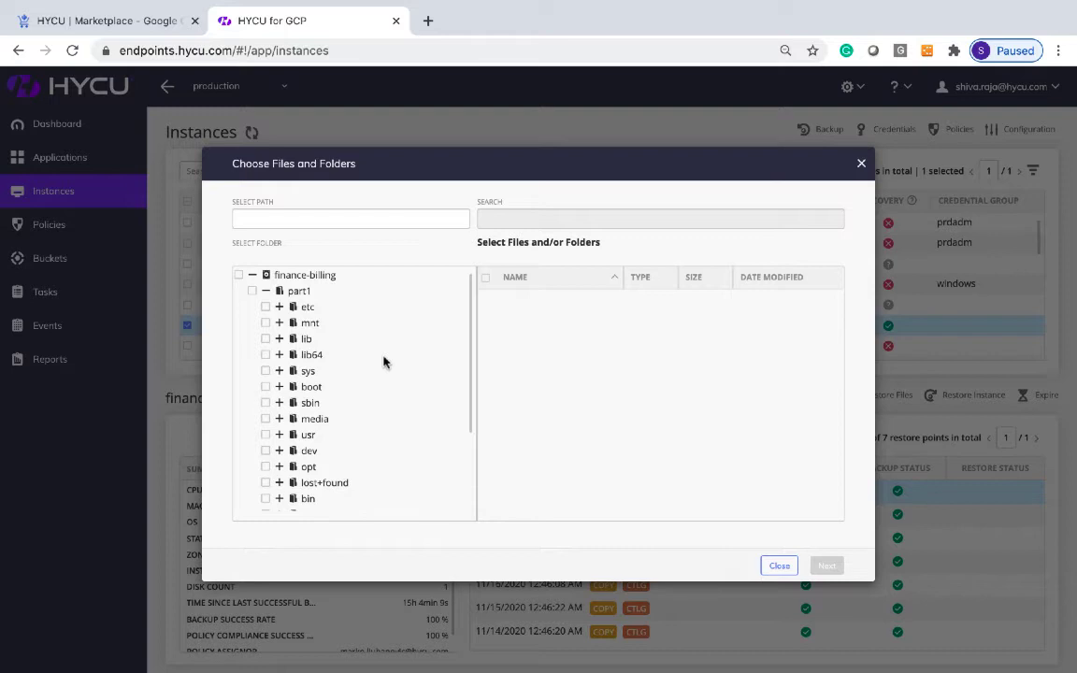
{"action": "scroll", "coordinate": [384, 363], "scroll_direction": "down", "scroll_amount": 3}
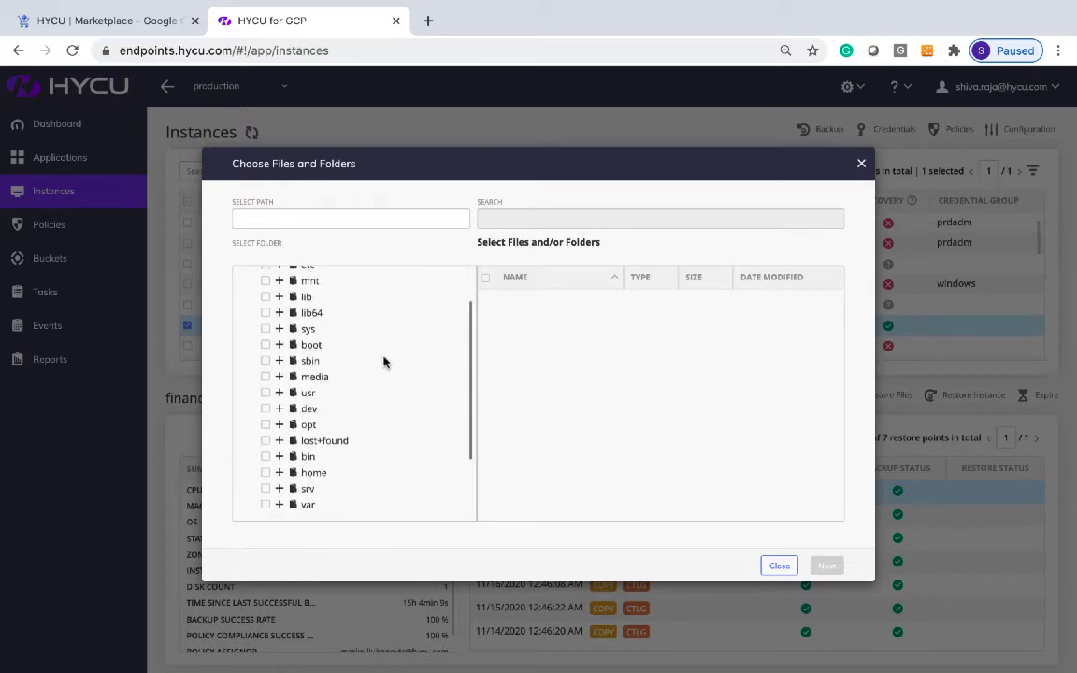
{"action": "scroll", "coordinate": [384, 363], "scroll_direction": "up", "scroll_amount": 3}
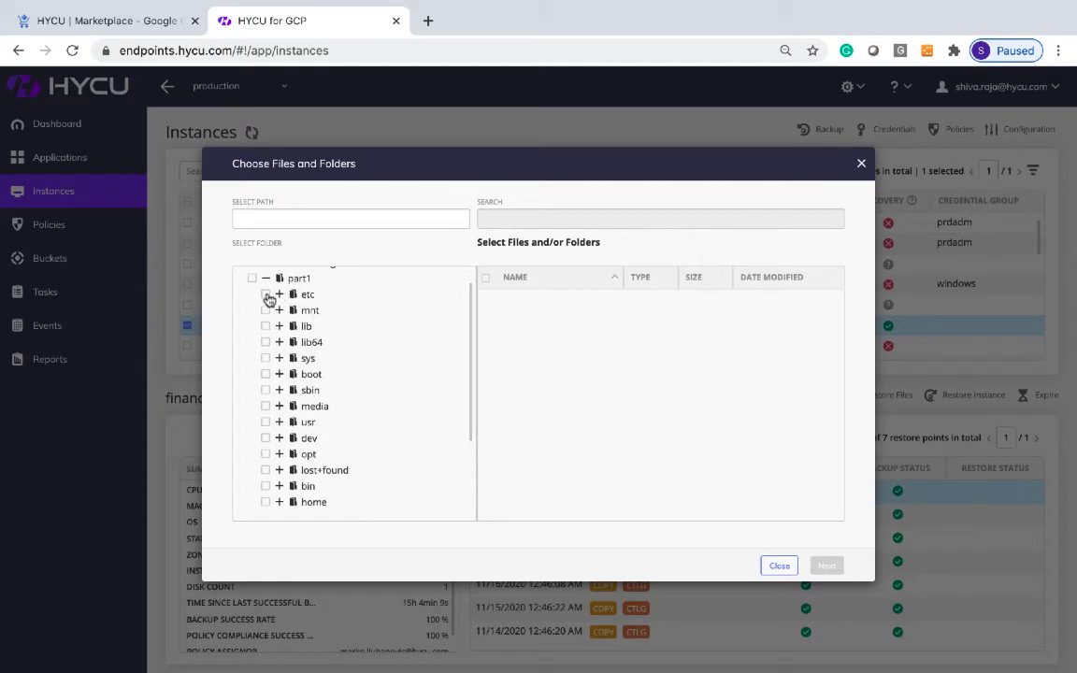
{"action": "scroll", "coordinate": [382, 337], "scroll_direction": "up", "scroll_amount": 1}
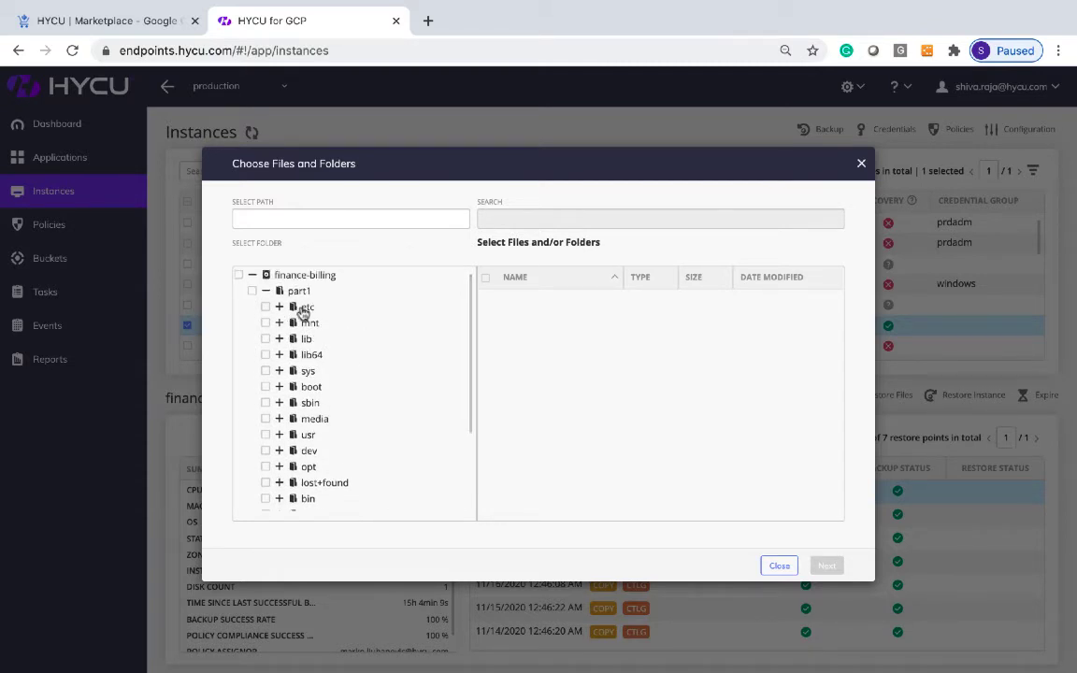
- Search the etc folder for hosts, choose hosts.deny, review its restore-to-instance options, and close without restoring
{"action": "left_click", "coordinate": [271, 310]}
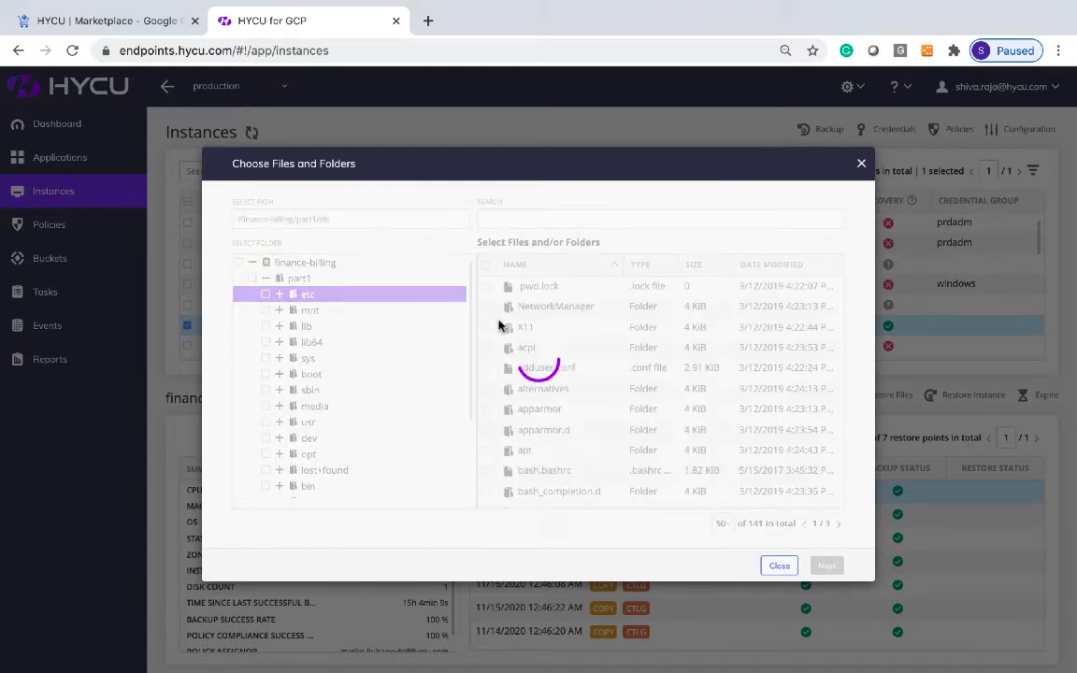
{"action": "left_click", "coordinate": [529, 222]}
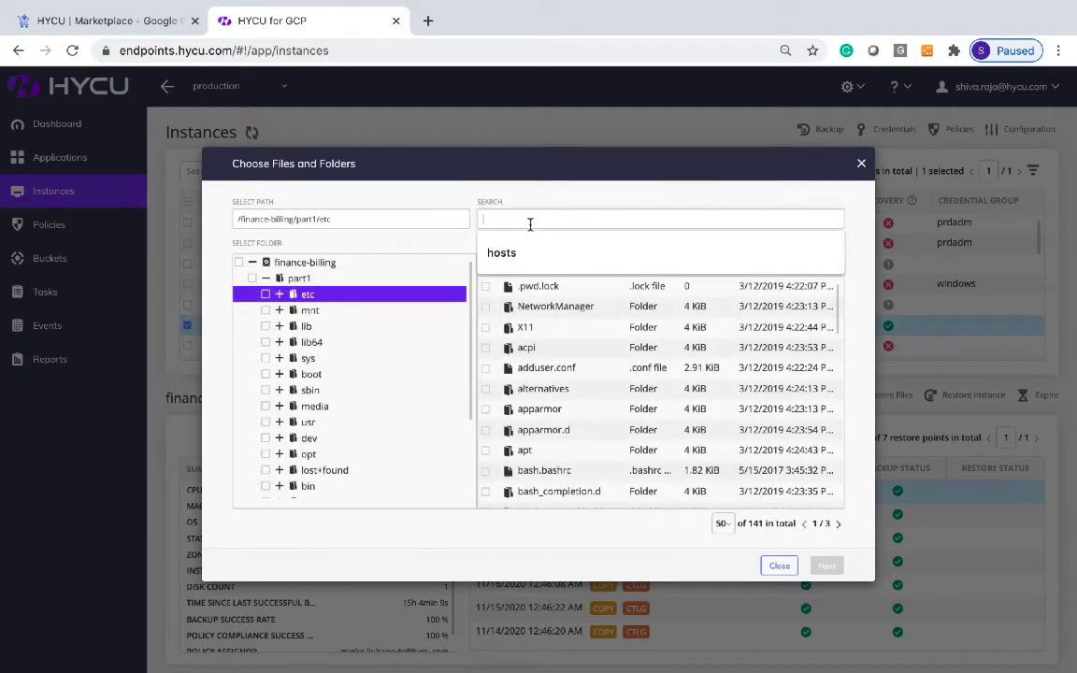
{"action": "left_click", "coordinate": [529, 249]}
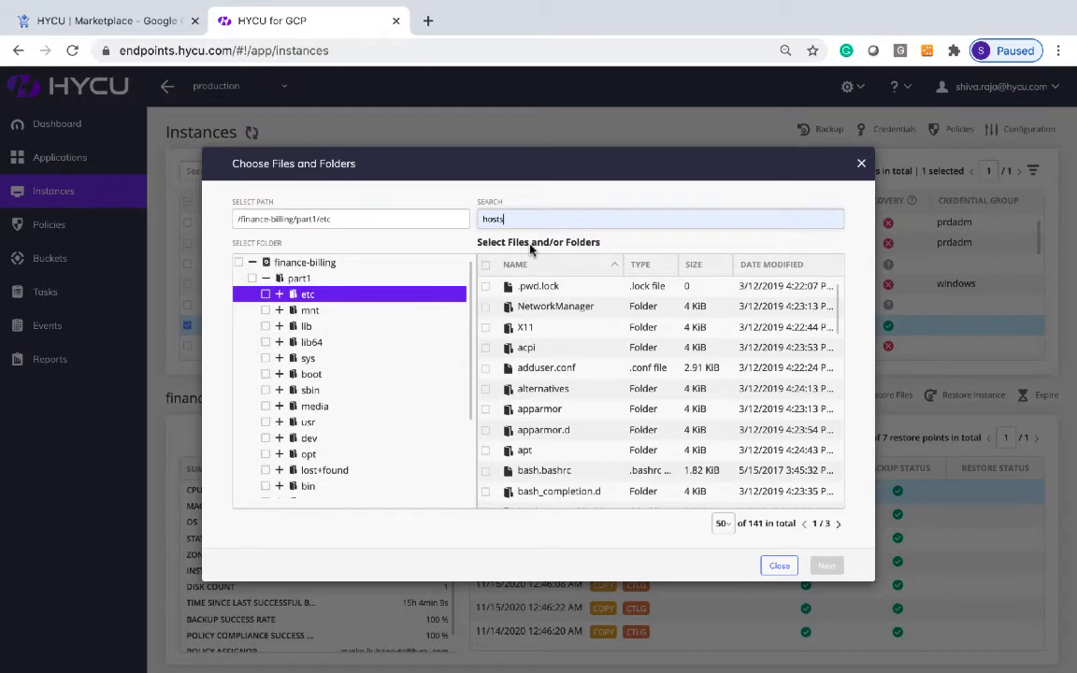
{"action": "key", "text": "Return"}
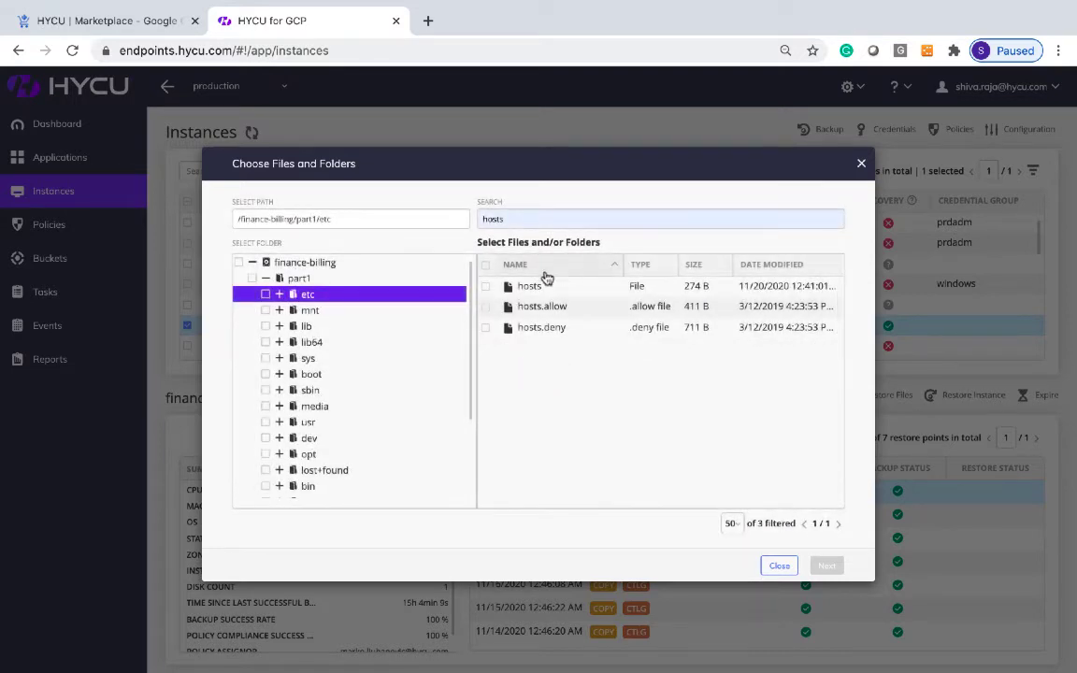
{"action": "left_click", "coordinate": [485, 327]}
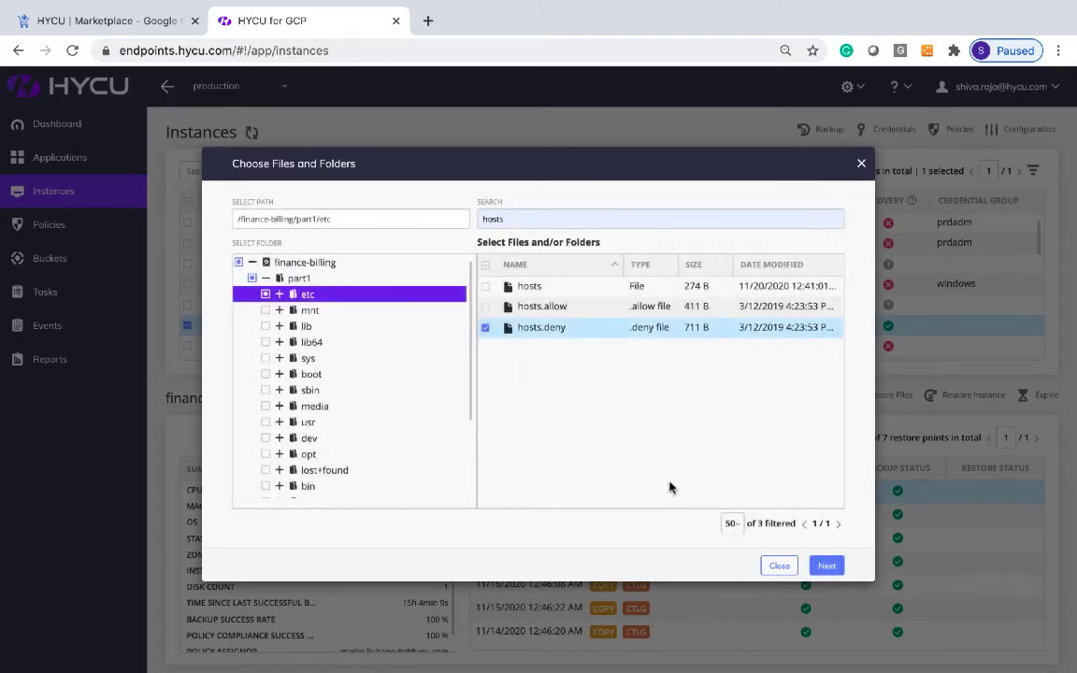
{"action": "left_click", "coordinate": [826, 565]}
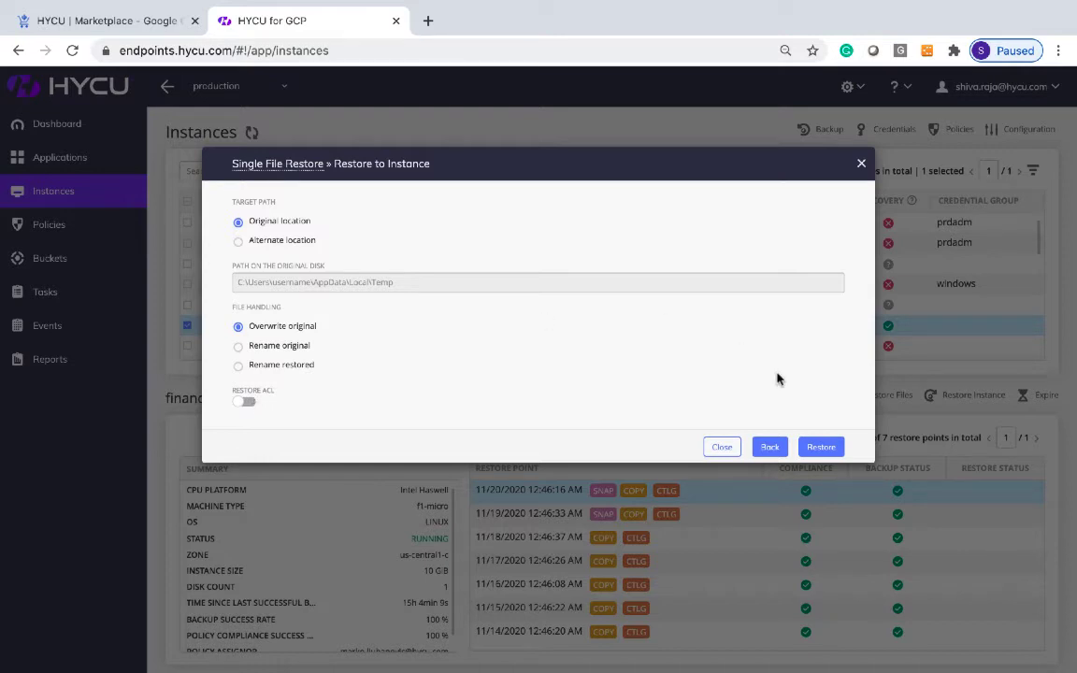
{"action": "left_click", "coordinate": [722, 446]}
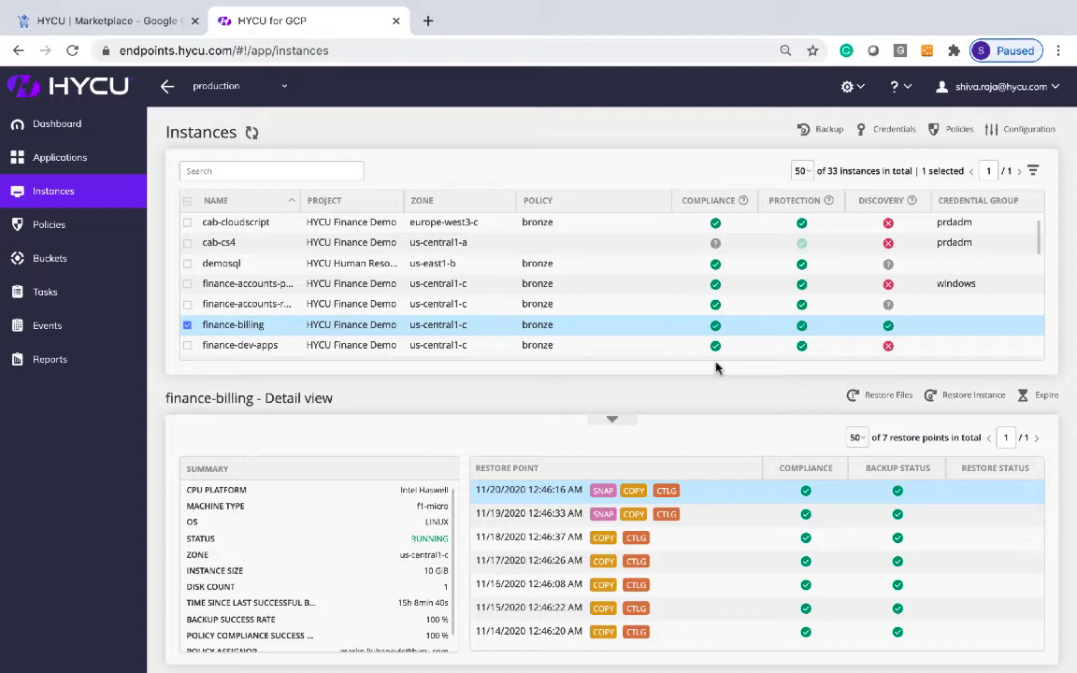
- Review the configuration of the finance-billing instance, including its individual file restore and snapshot command options
{"action": "left_click", "coordinate": [1030, 130]}
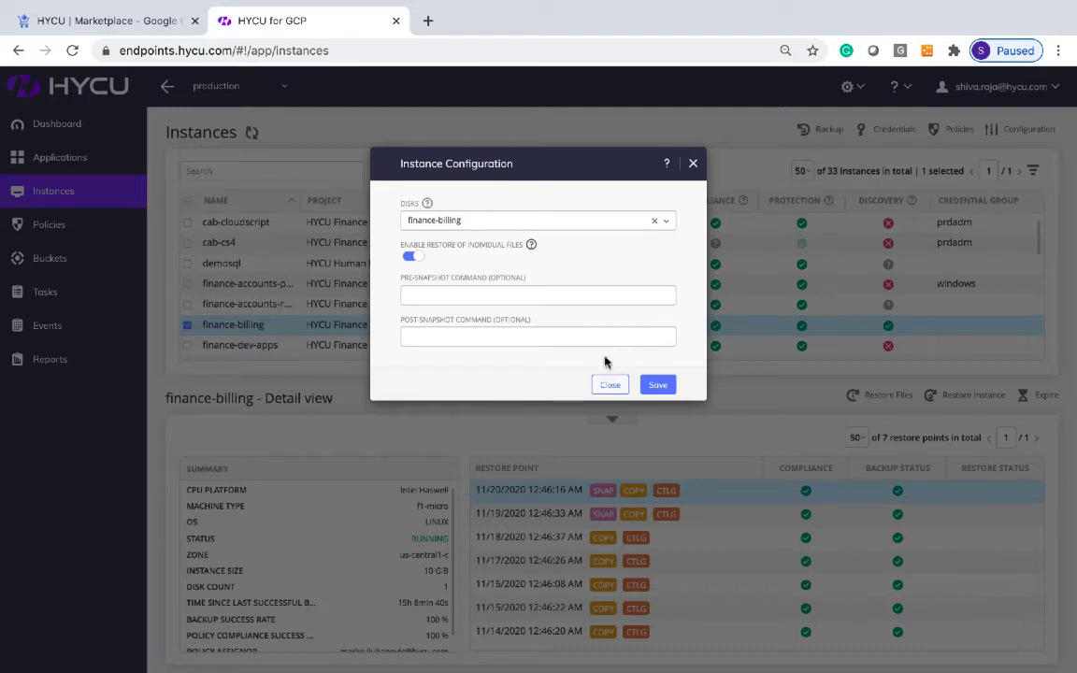
{"action": "left_click", "coordinate": [608, 387]}
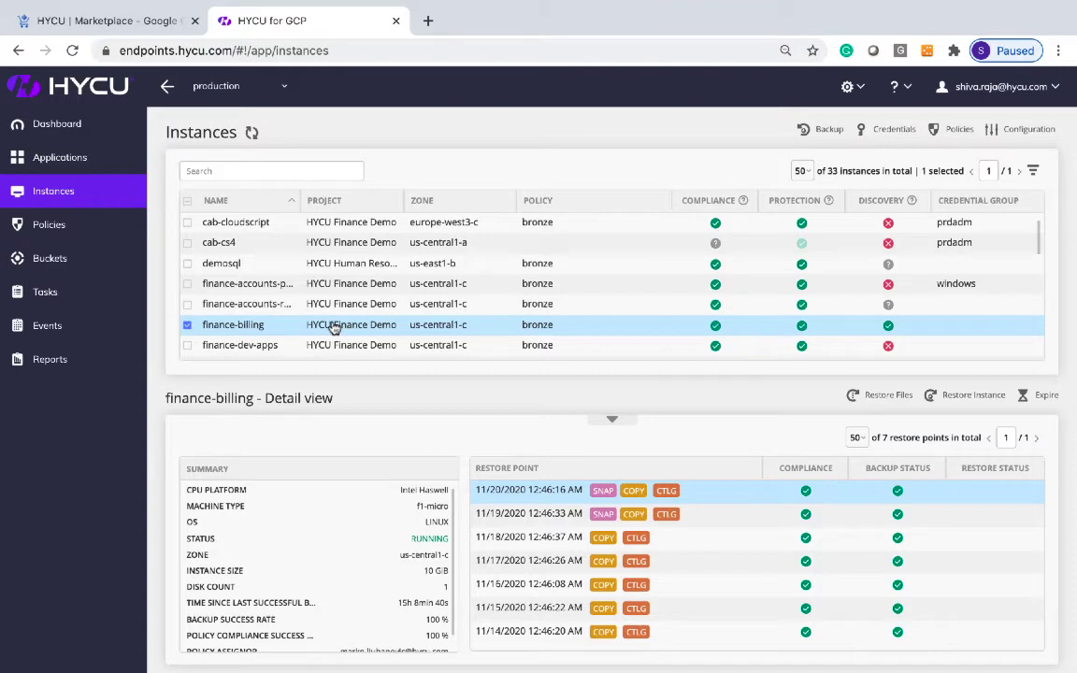
- Set up a restore of the PRD database on sap-hana-vm to 11/20/2020 3:56:55 PM, and close without restoring
{"action": "left_click", "coordinate": [102, 161]}
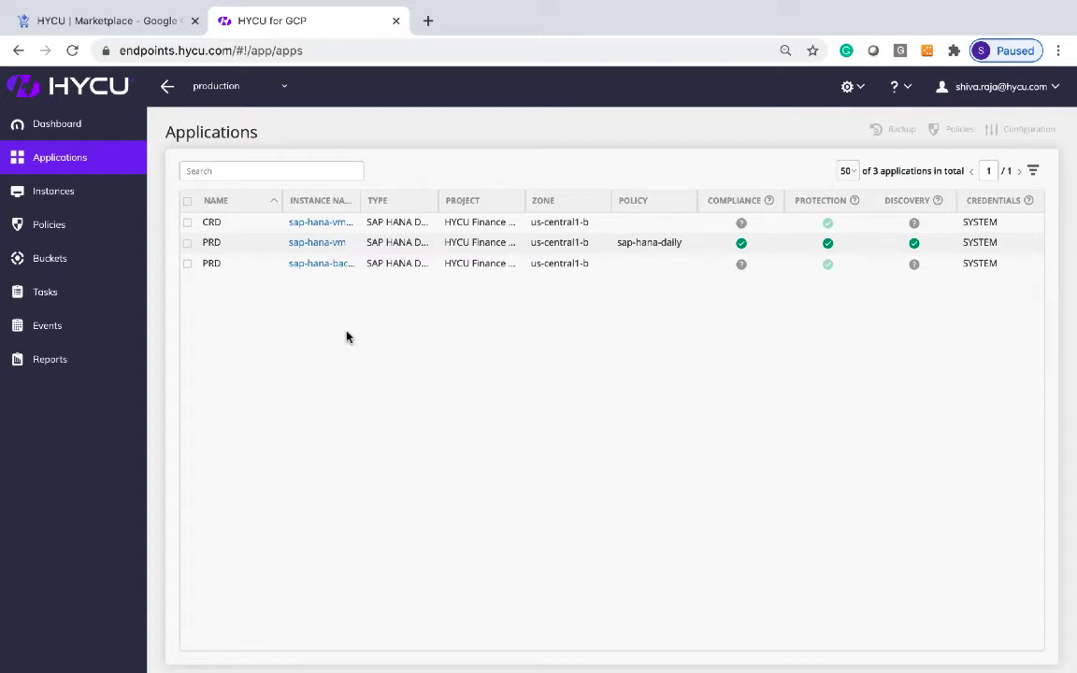
{"action": "left_click", "coordinate": [391, 244]}
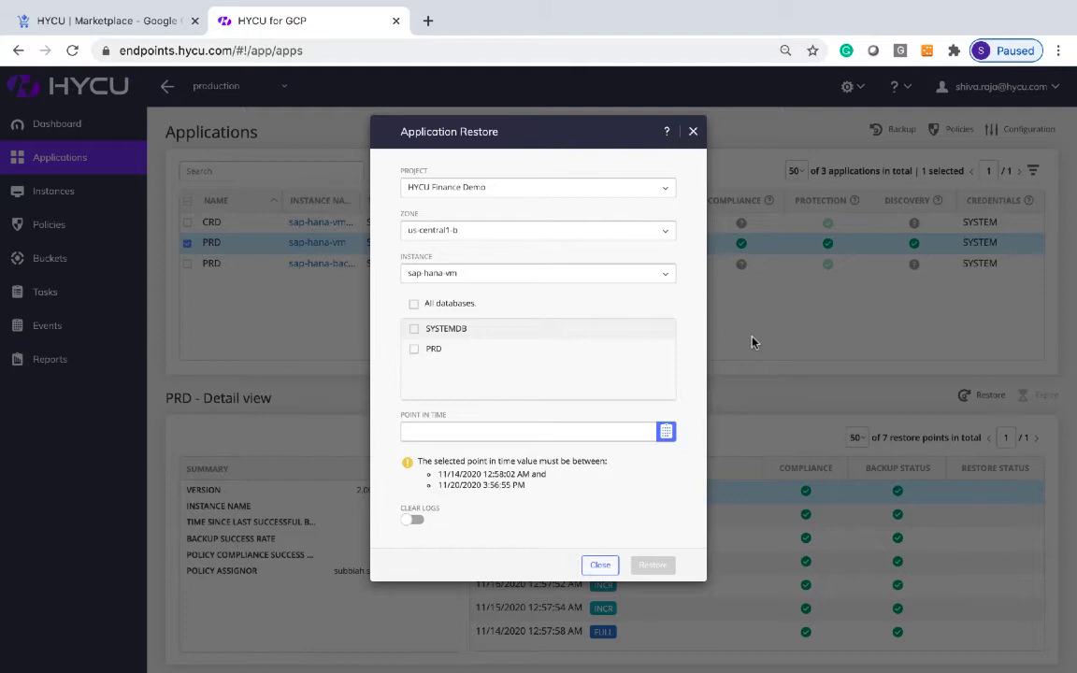
{"action": "left_click", "coordinate": [414, 348]}
{"action": "left_click", "coordinate": [664, 431]}
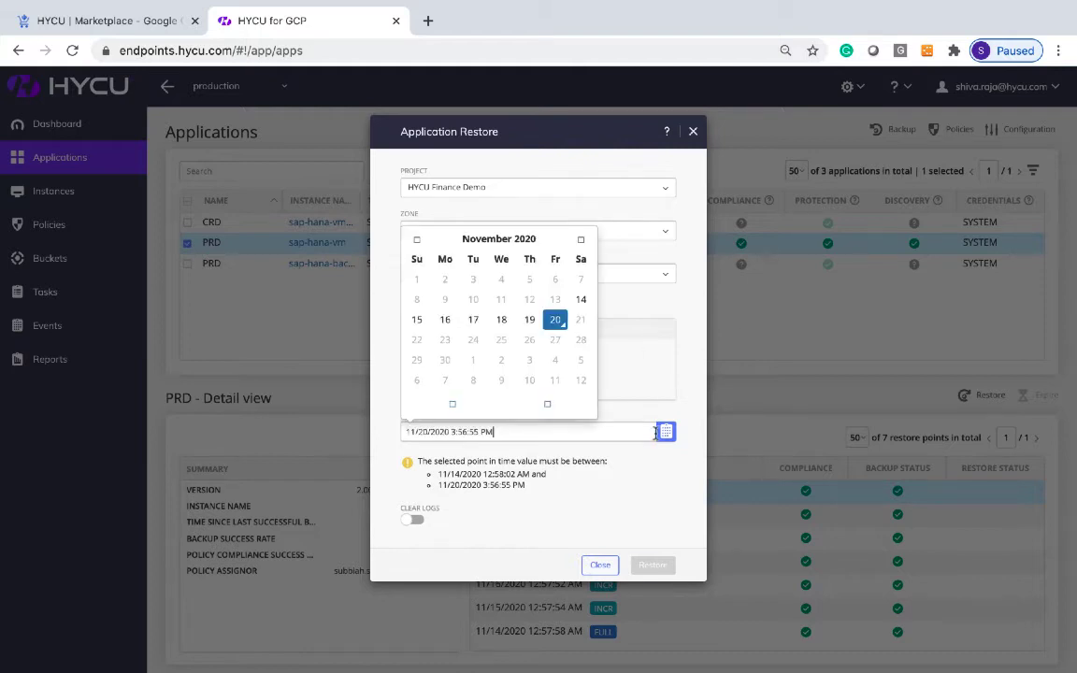
{"action": "left_click", "coordinate": [453, 405]}
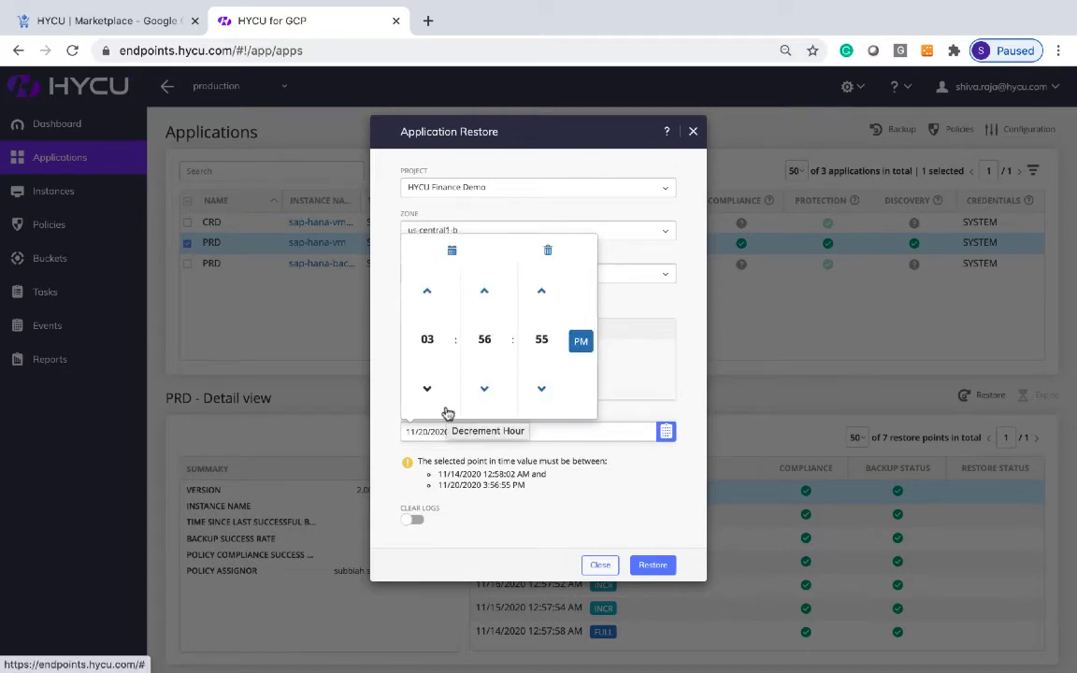
{"action": "left_click", "coordinate": [689, 364]}
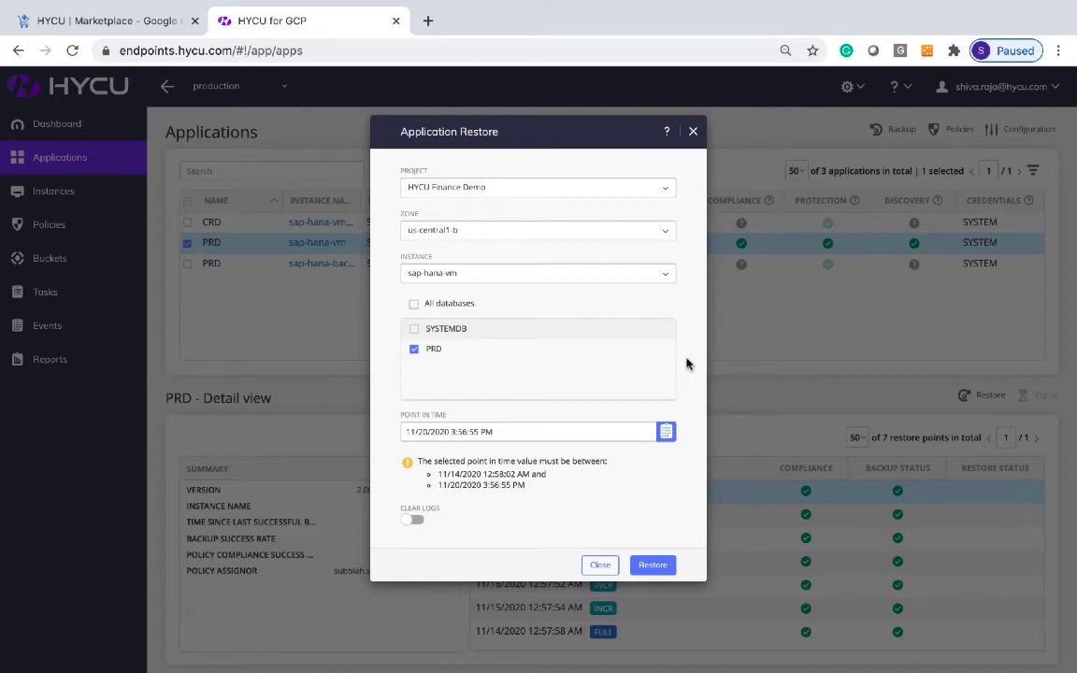
{"action": "left_click", "coordinate": [602, 567]}
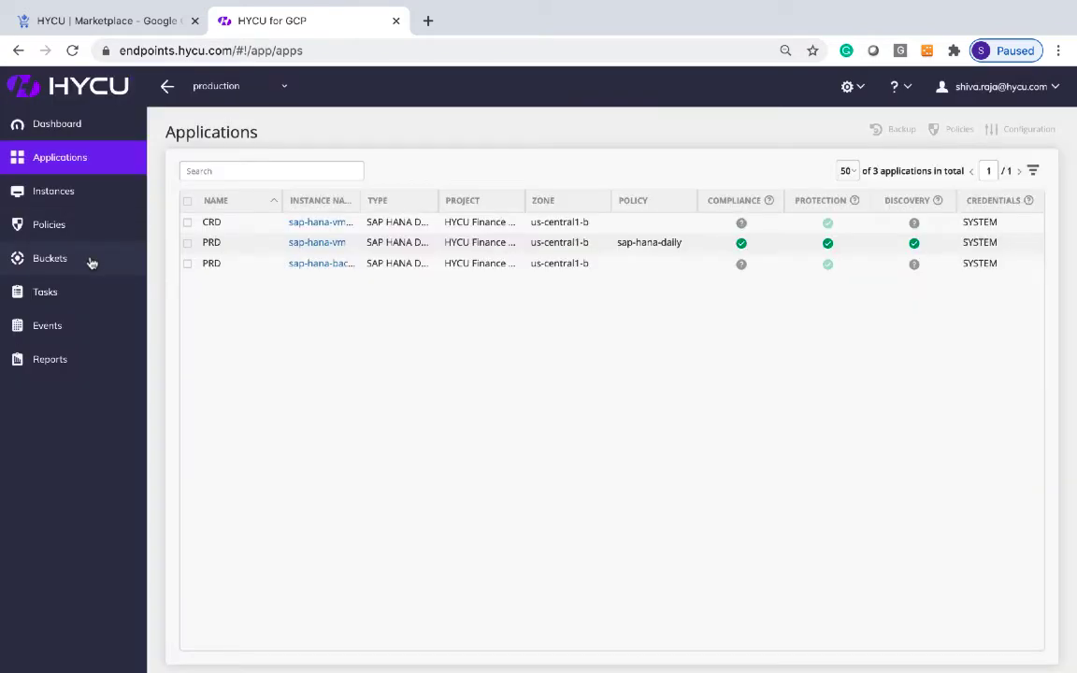
- Open the Buckets list to examine the backup storage targets
{"action": "left_click", "coordinate": [91, 264]}
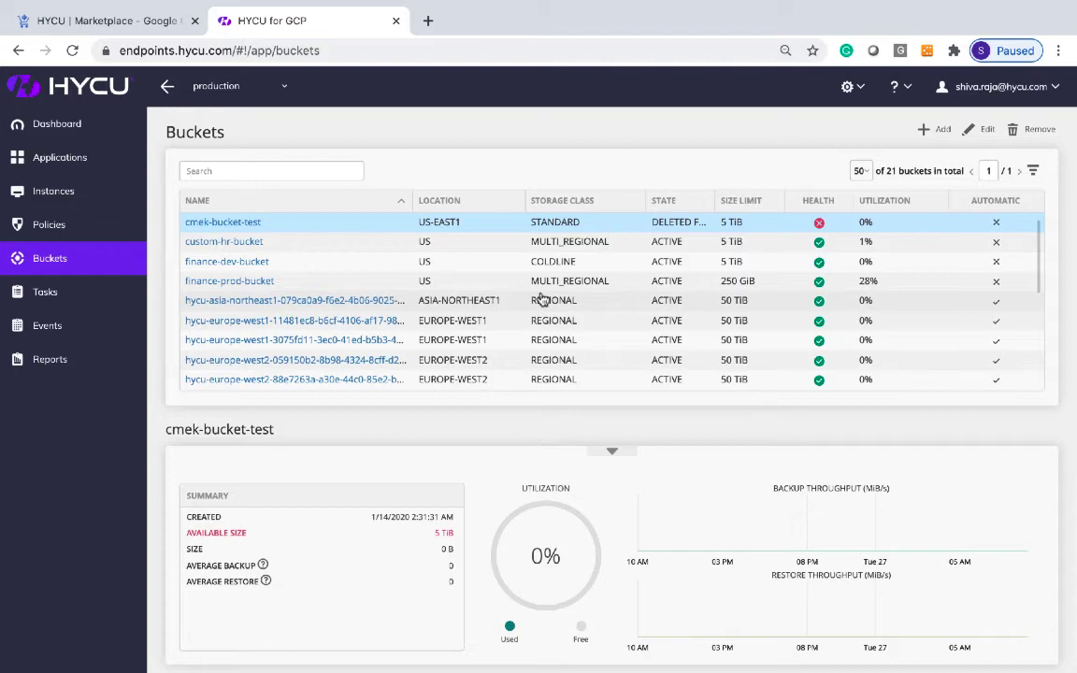
- Review the bucket name, size and cloud account options for adding a bucket, and close without saving
{"action": "left_click", "coordinate": [930, 130]}
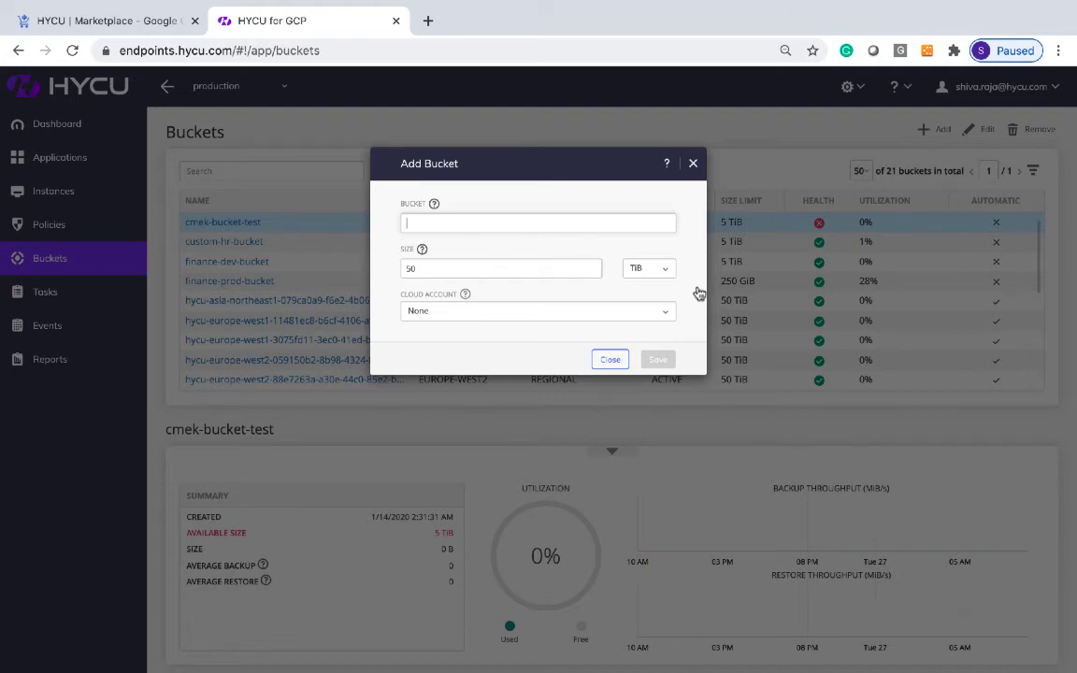
{"action": "left_click", "coordinate": [610, 360]}
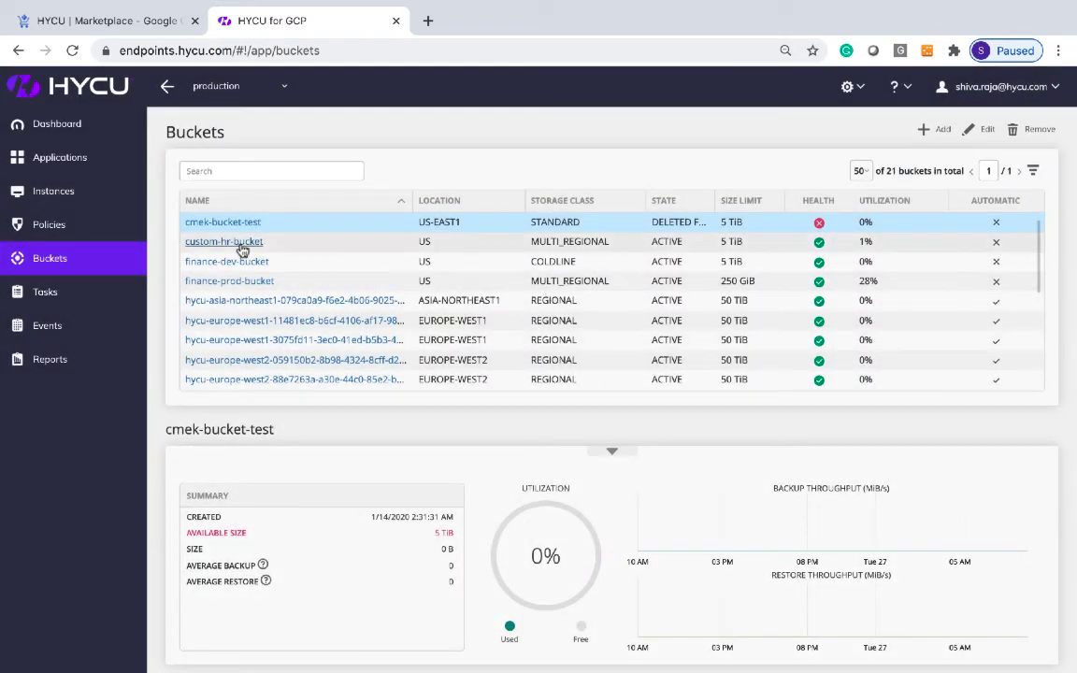
- Start a new backup policy named demo in Policies and set its backup target type to Bucket
{"action": "left_click", "coordinate": [74, 227]}
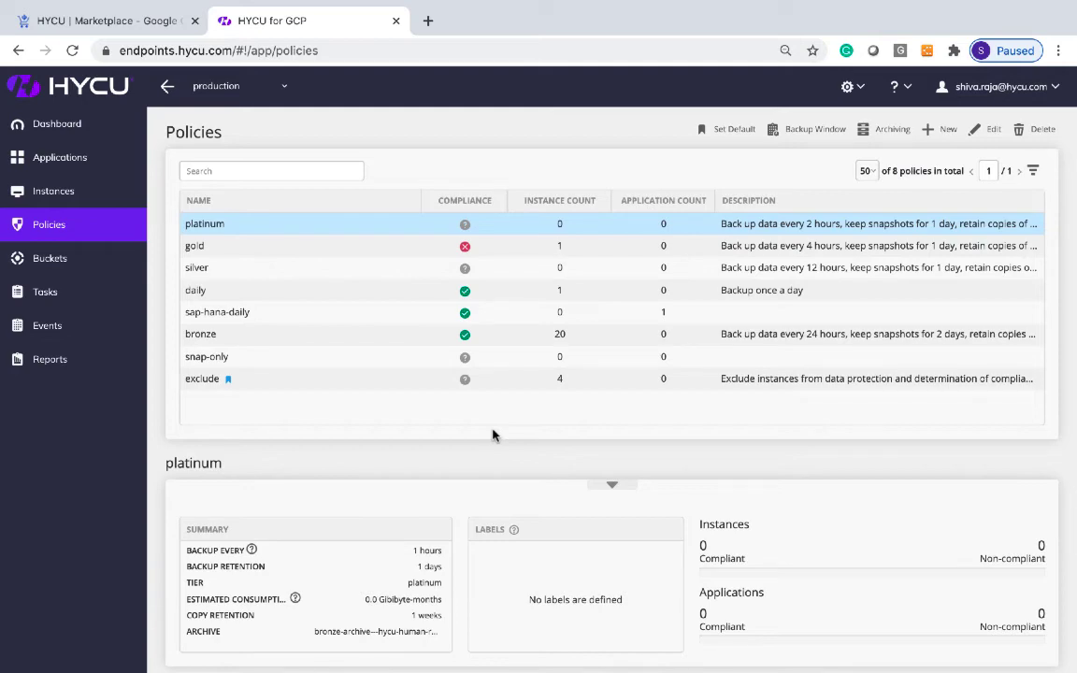
{"action": "left_click", "coordinate": [941, 132]}
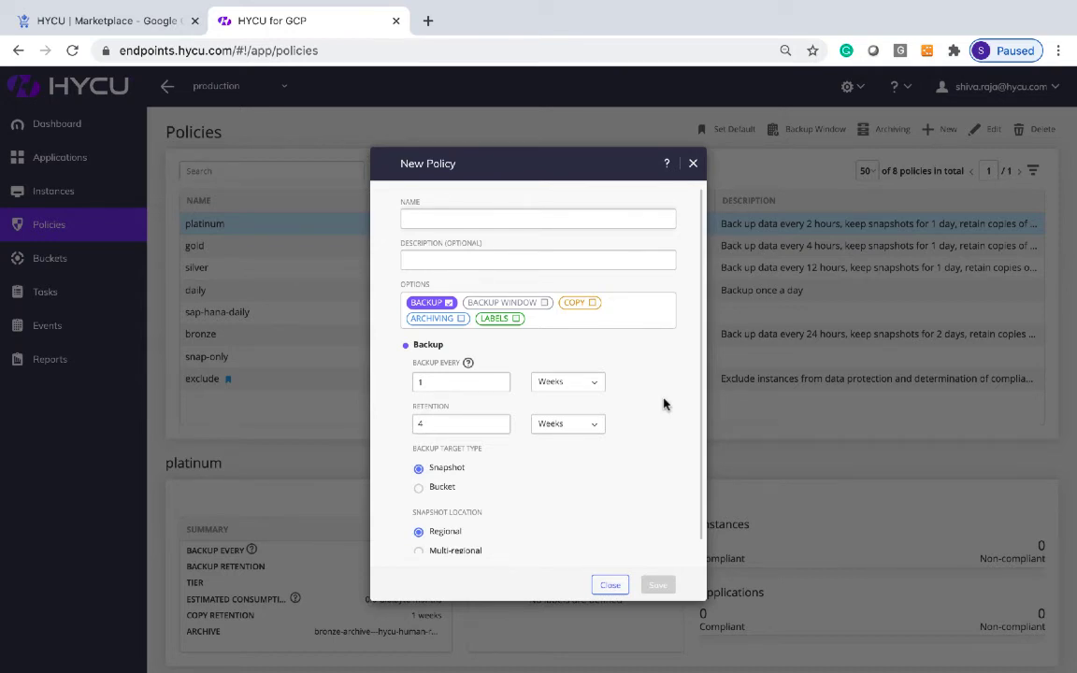
{"action": "type", "text": "demo"}
{"action": "scroll", "coordinate": [465, 364], "scroll_direction": "down", "scroll_amount": 1}
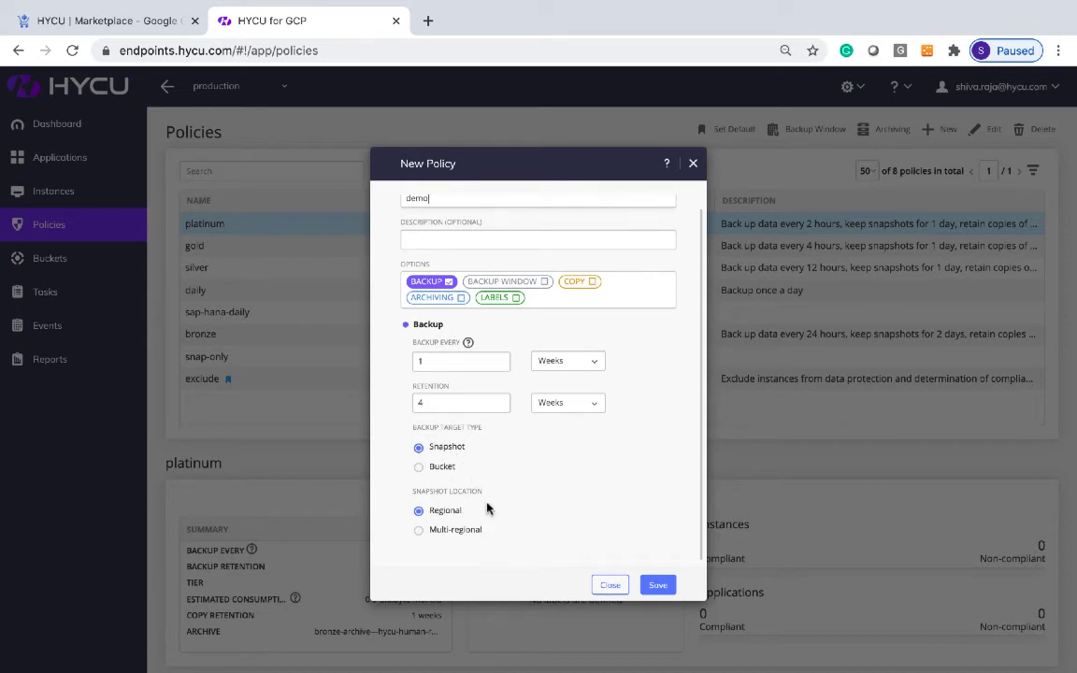
{"action": "left_click", "coordinate": [441, 466]}
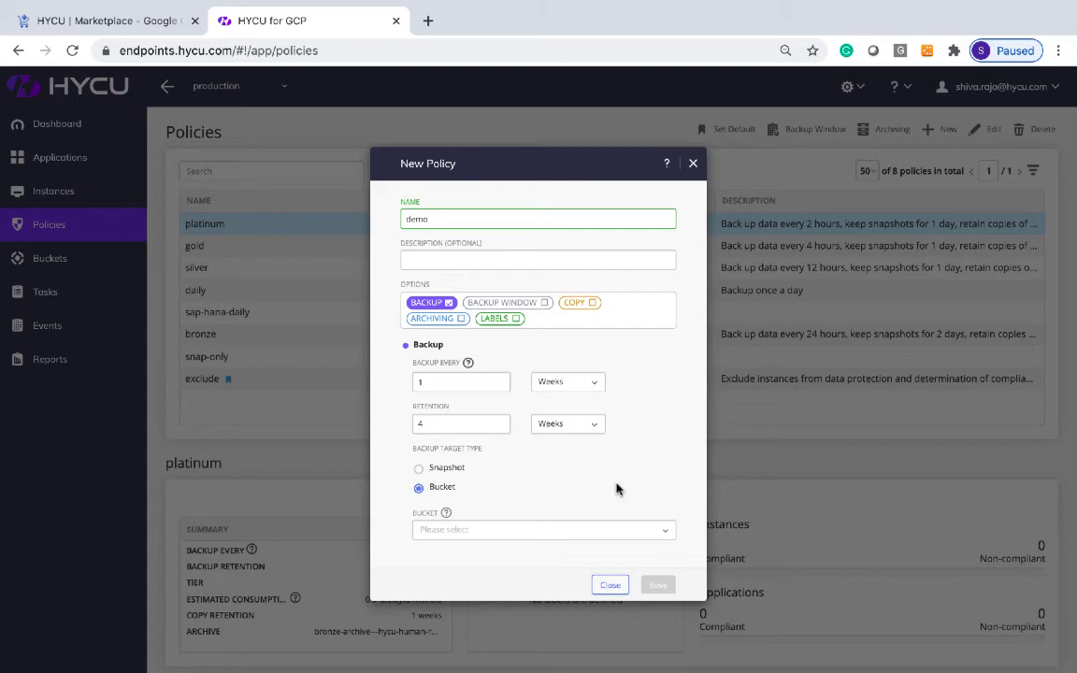
- Enable the Copy and Labels options for the demo policy and review their retention, bucket, key and value settings
{"action": "left_click", "coordinate": [594, 306]}
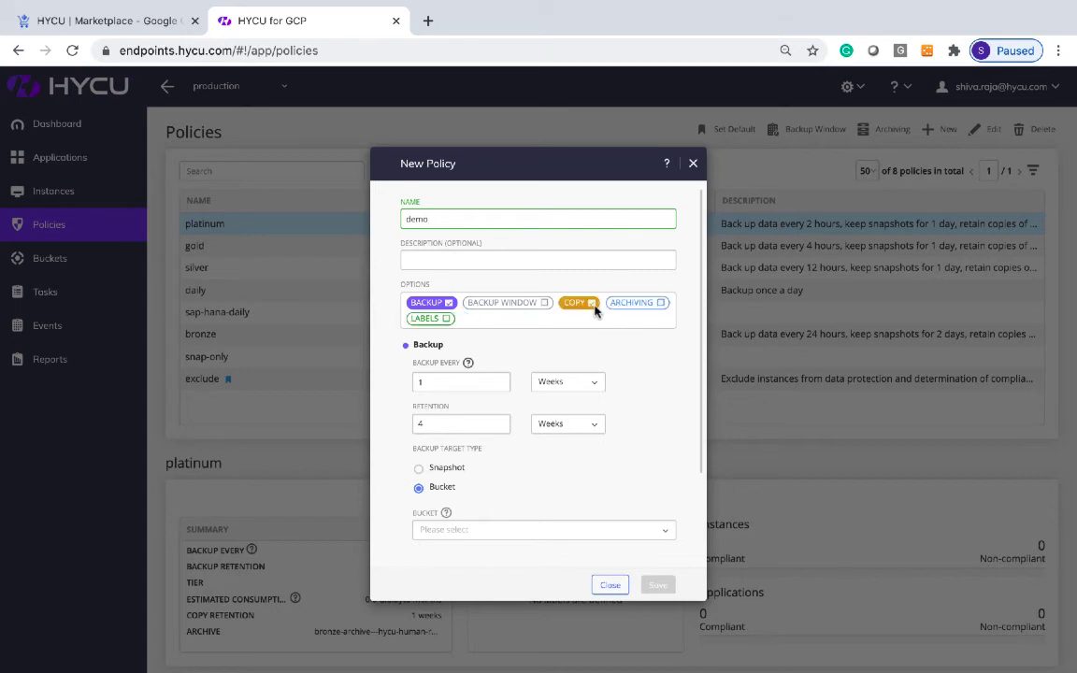
{"action": "scroll", "coordinate": [670, 475], "scroll_direction": "down", "scroll_amount": 3}
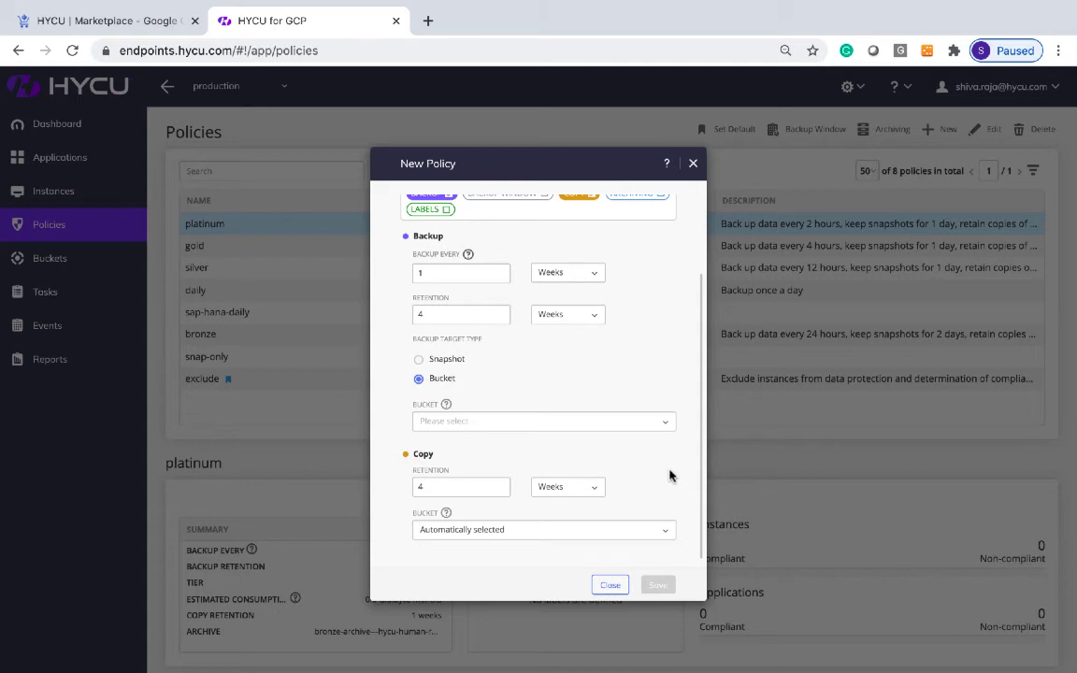
{"action": "scroll", "coordinate": [669, 475], "scroll_direction": "up", "scroll_amount": 1}
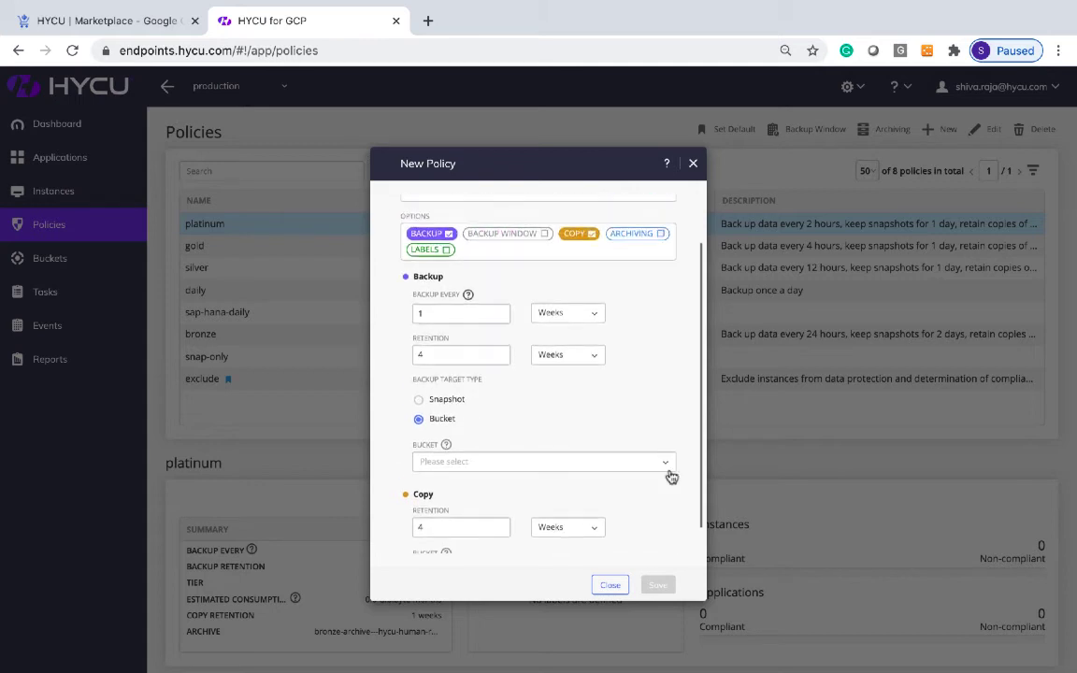
{"action": "left_click", "coordinate": [454, 250]}
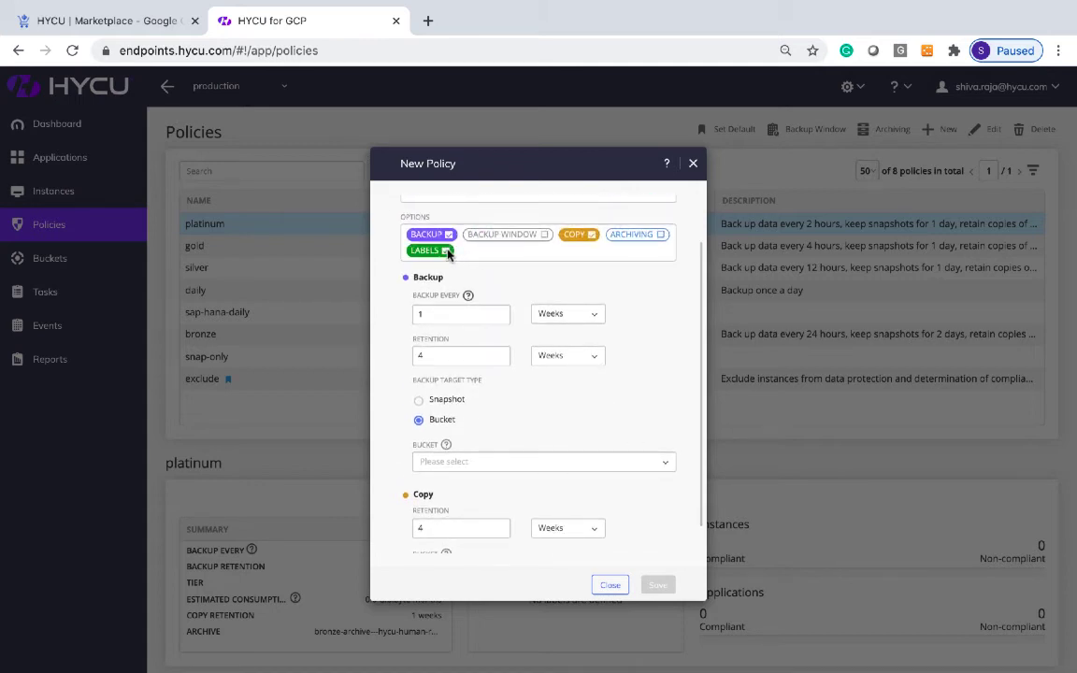
{"action": "scroll", "coordinate": [619, 456], "scroll_direction": "down", "scroll_amount": 3}
{"action": "scroll", "coordinate": [619, 456], "scroll_direction": "down", "scroll_amount": 2}
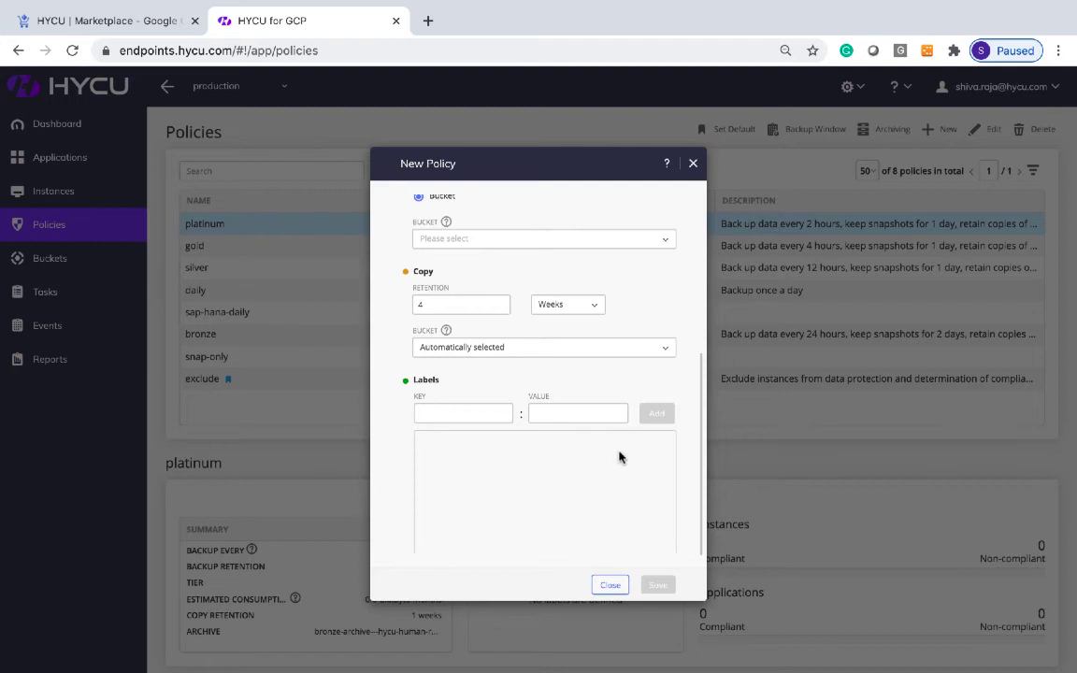
{"action": "scroll", "coordinate": [619, 457], "scroll_direction": "up", "scroll_amount": 5}
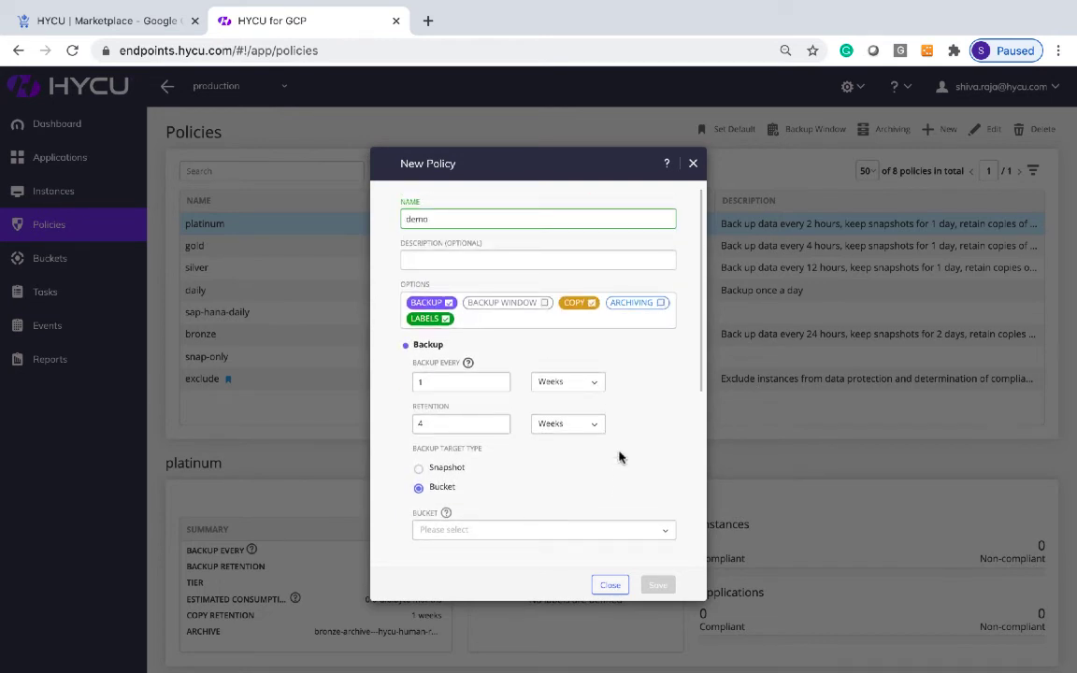
- Enable Archiving for the demo policy, review the available archive choices, and close without saving the policy
{"action": "left_click", "coordinate": [660, 304]}
{"action": "scroll", "coordinate": [669, 442], "scroll_direction": "down", "scroll_amount": 5}
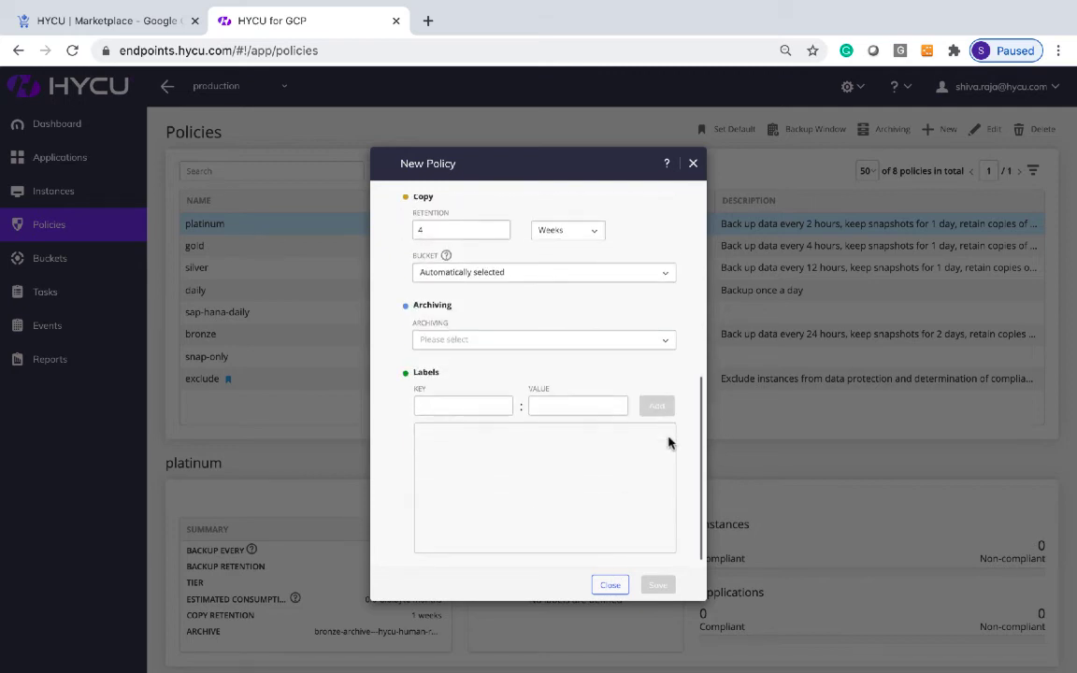
{"action": "left_click", "coordinate": [662, 342]}
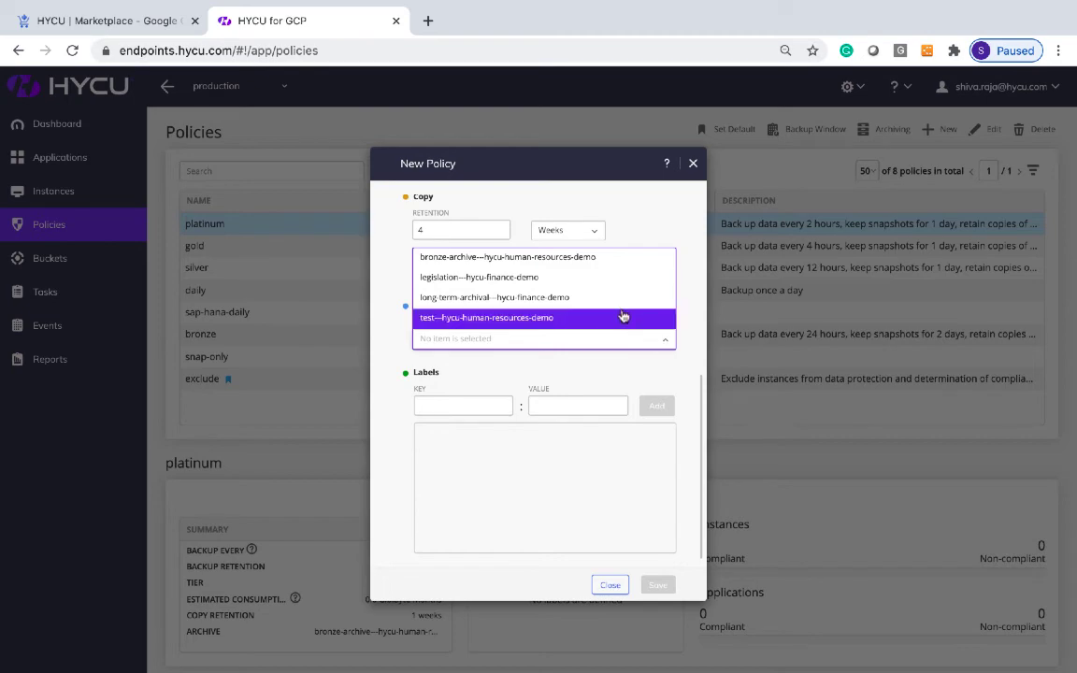
{"action": "left_click", "coordinate": [692, 164]}
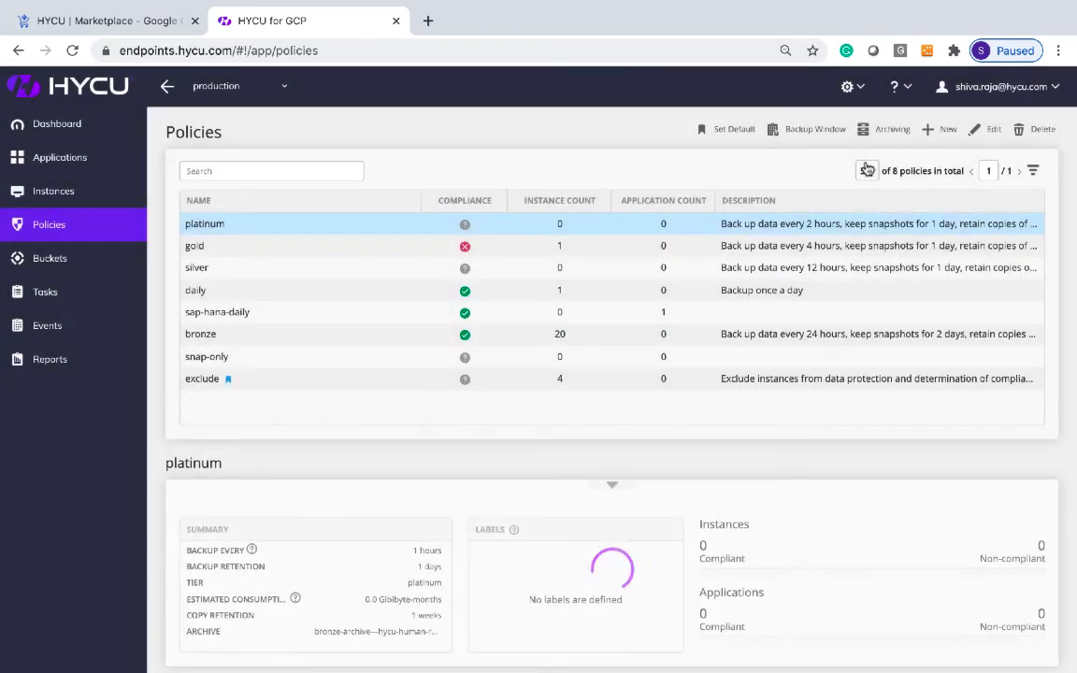
- Review the weekly retention, bucket and storage class options for a new archiving configuration, and close without saving
{"action": "left_click", "coordinate": [887, 131]}
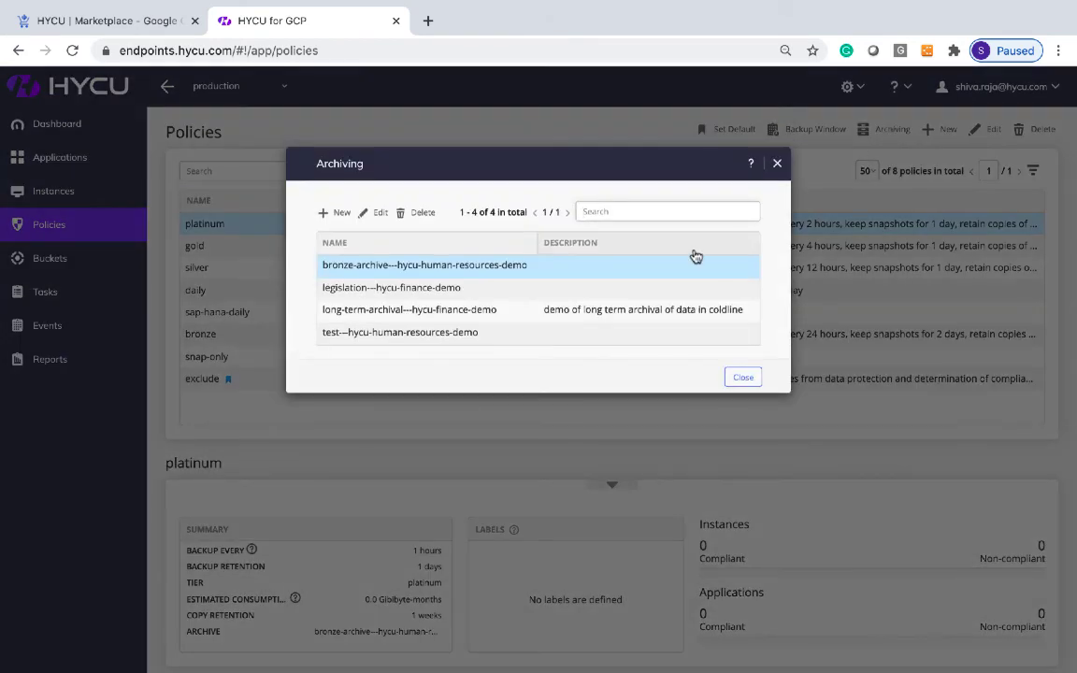
{"action": "left_click", "coordinate": [338, 213]}
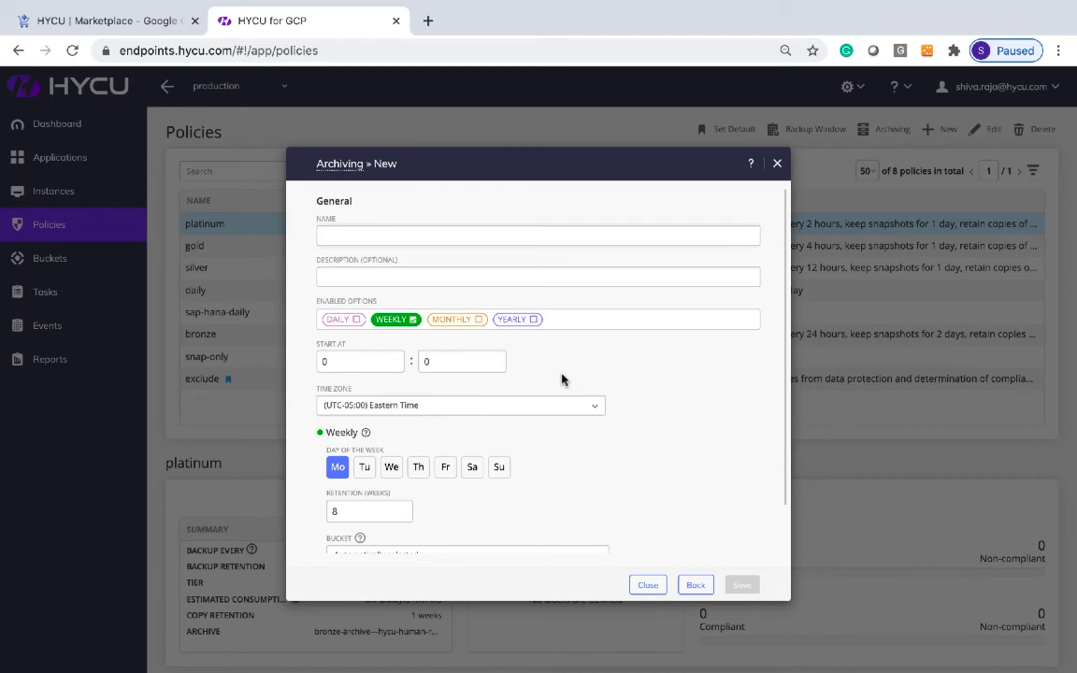
{"action": "scroll", "coordinate": [743, 397], "scroll_direction": "down", "scroll_amount": 2}
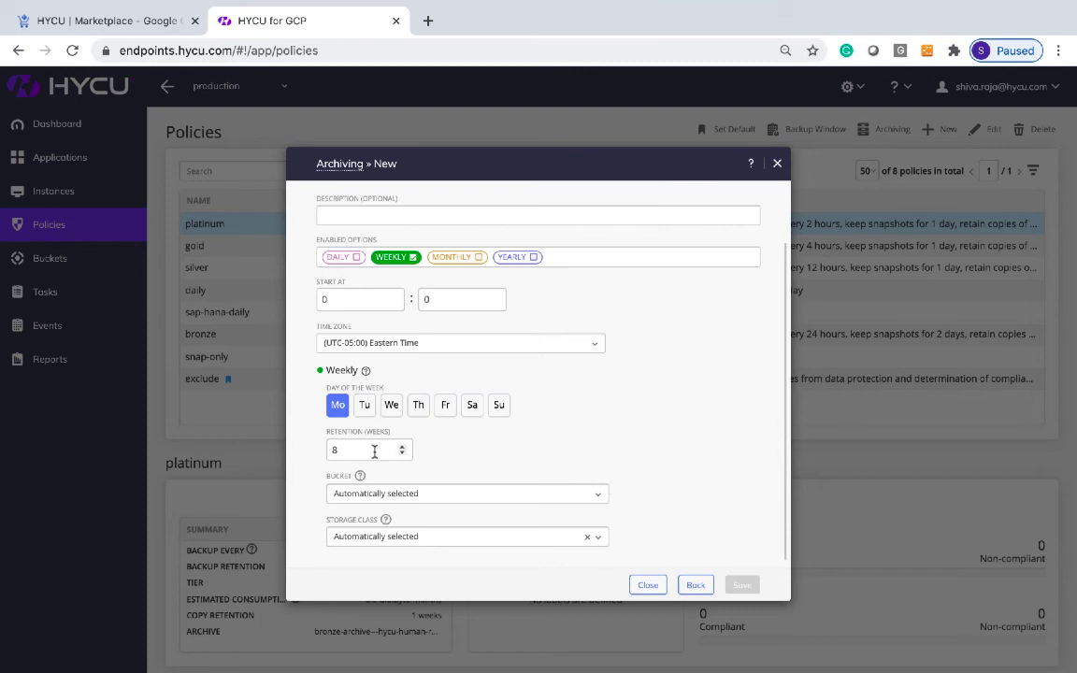
{"action": "left_click_drag", "start_coordinate": [374, 451], "coordinate": [315, 454]}
{"action": "left_click", "coordinate": [598, 494]}
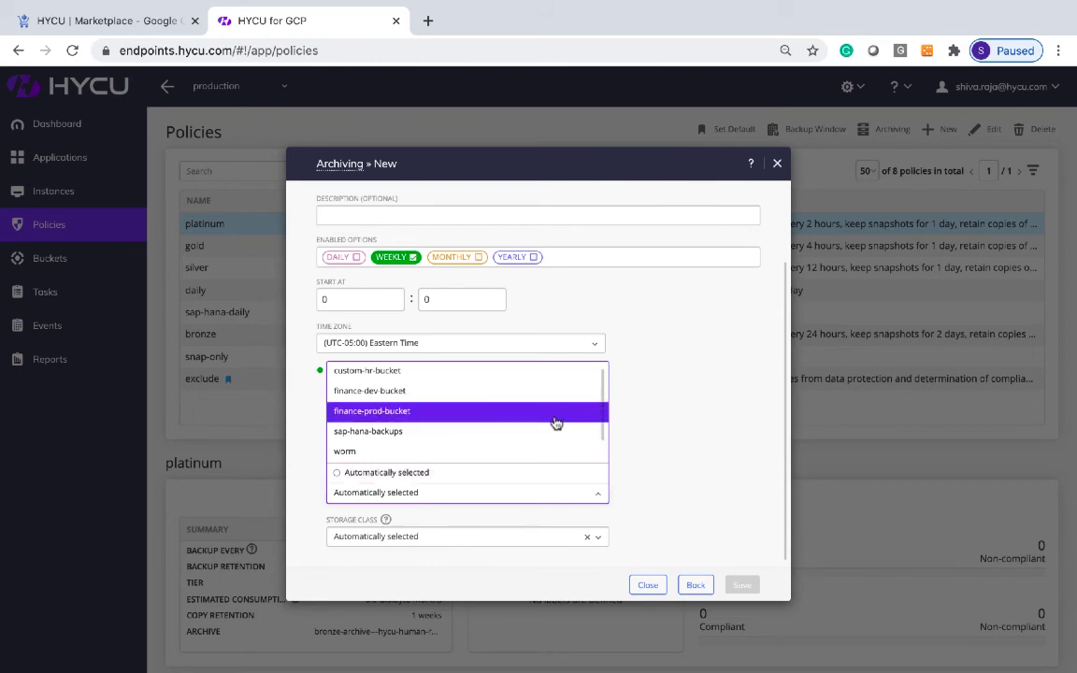
{"action": "left_click", "coordinate": [709, 434]}
{"action": "left_click", "coordinate": [596, 539]}
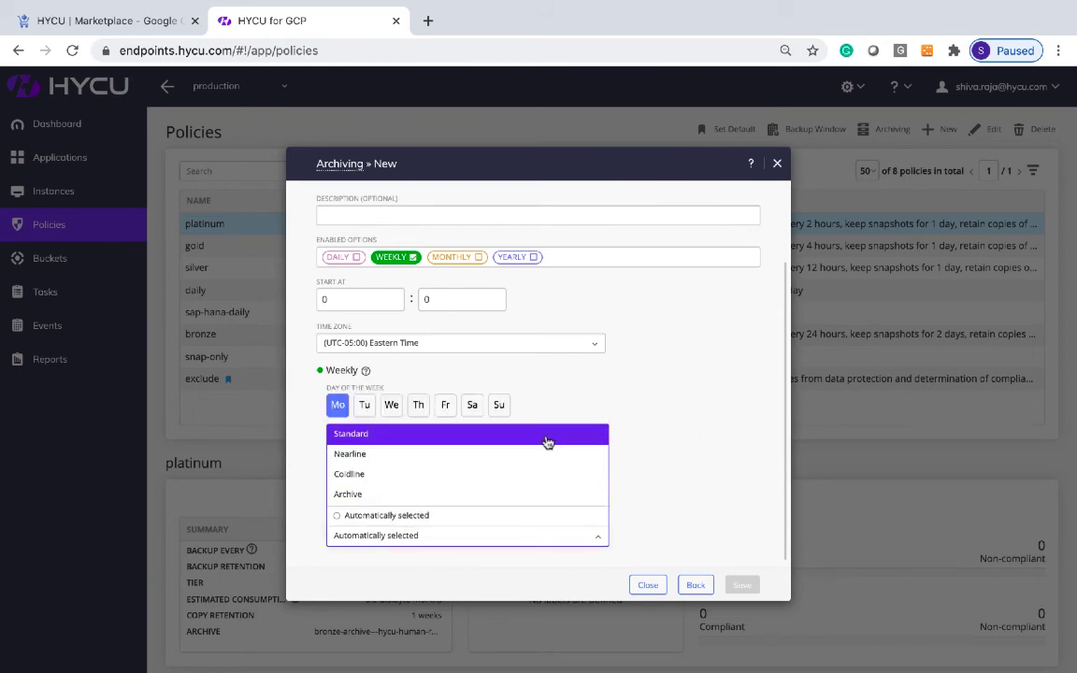
{"action": "left_click", "coordinate": [683, 464]}
{"action": "left_click", "coordinate": [647, 585]}
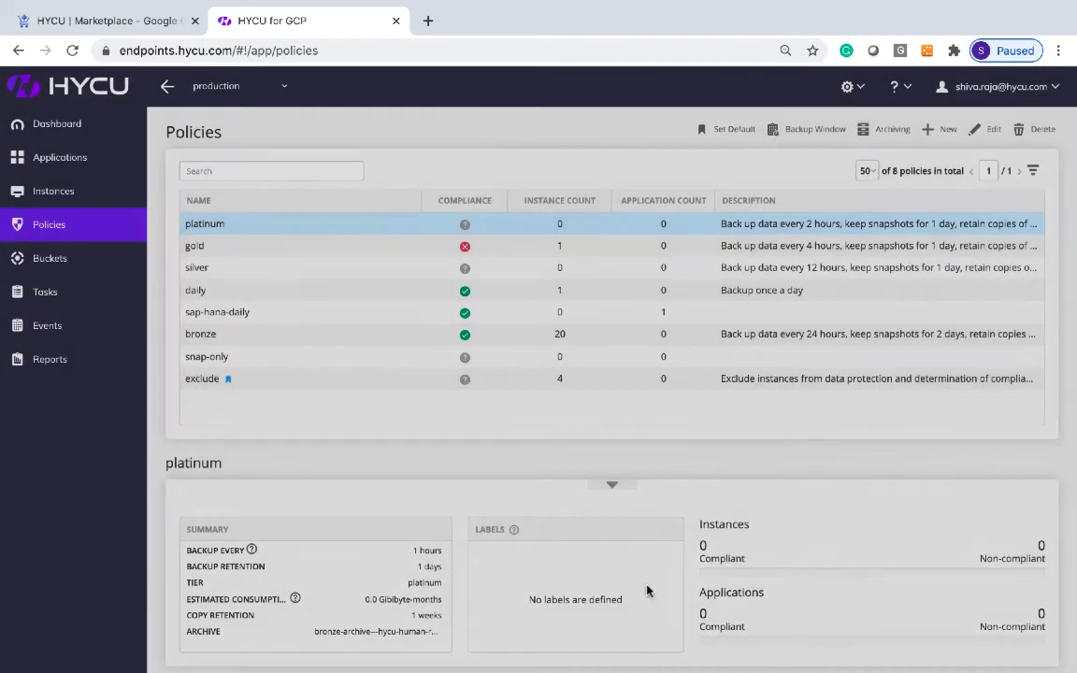
- Review the scheduling interval options for the Backup data in buckets – per instance report, and close without rescheduling
{"action": "left_click", "coordinate": [124, 366]}
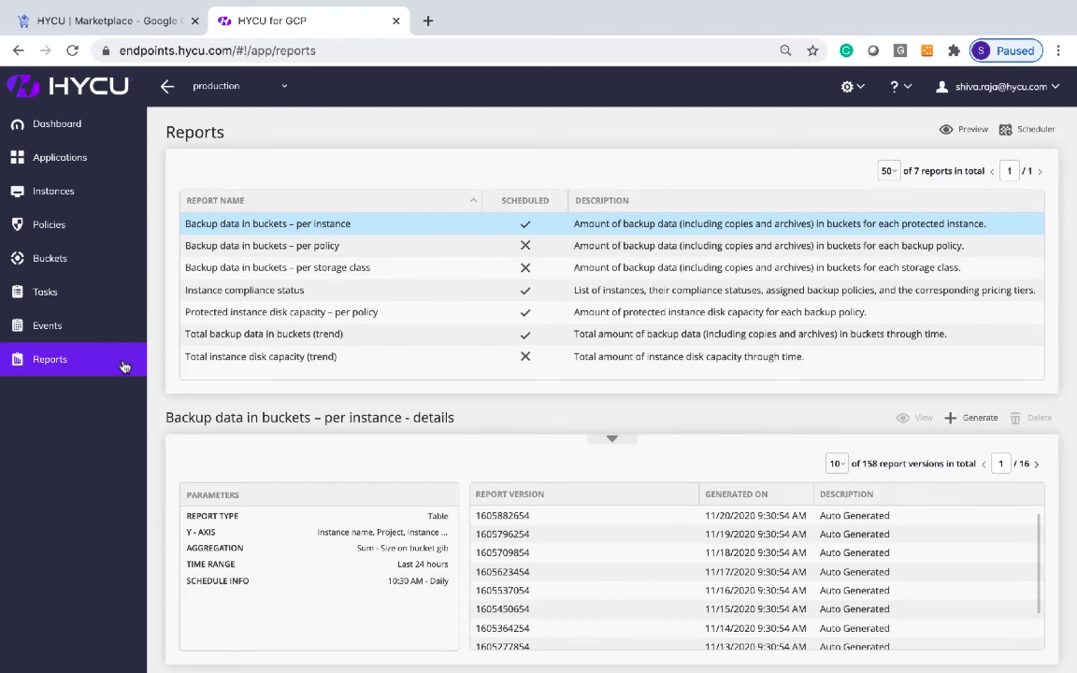
{"action": "left_click", "coordinate": [1045, 130]}
{"action": "left_click", "coordinate": [658, 268]}
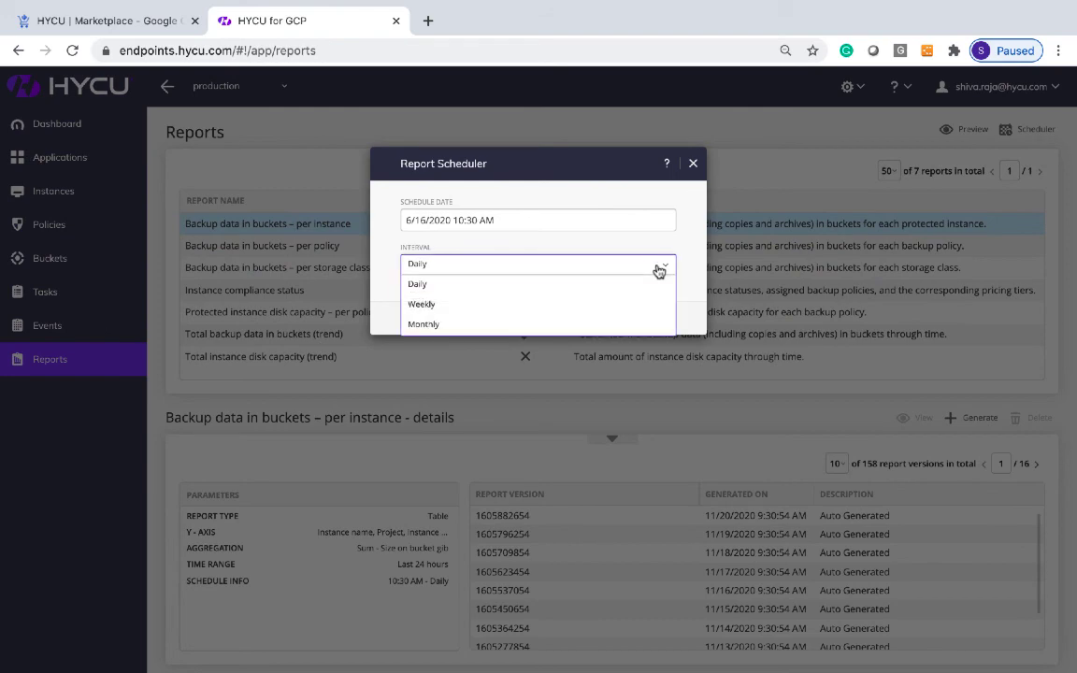
{"action": "left_click", "coordinate": [700, 256]}
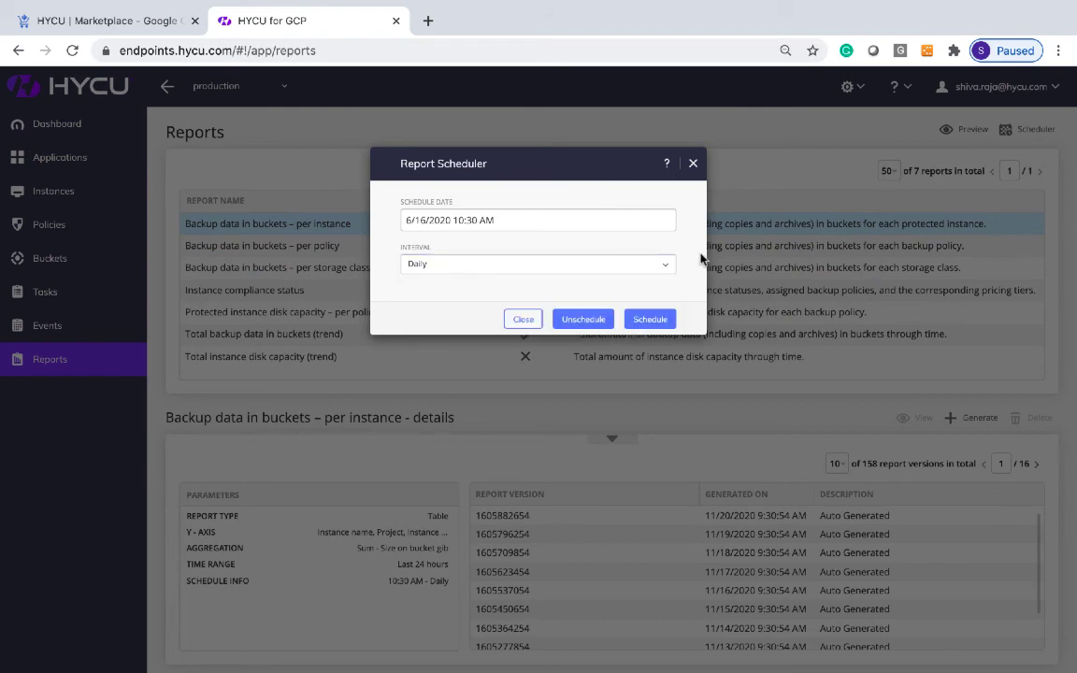
{"action": "left_click", "coordinate": [519, 318]}
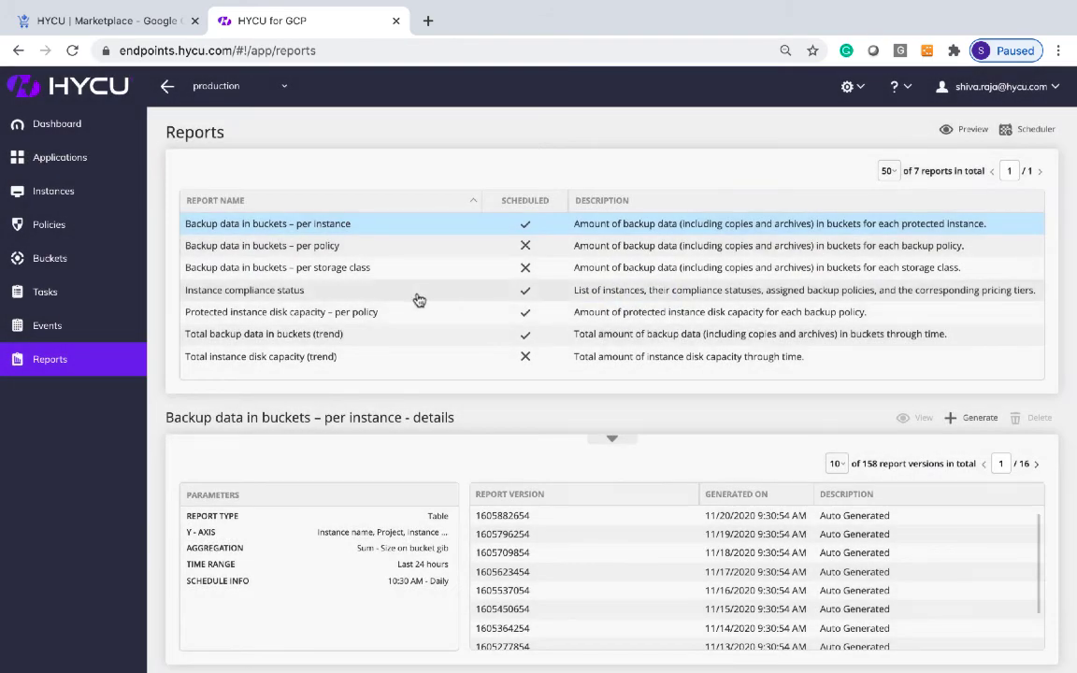
- Preview the Instance compliance status report, check its download option, and close the preview
{"action": "left_click", "coordinate": [418, 292]}
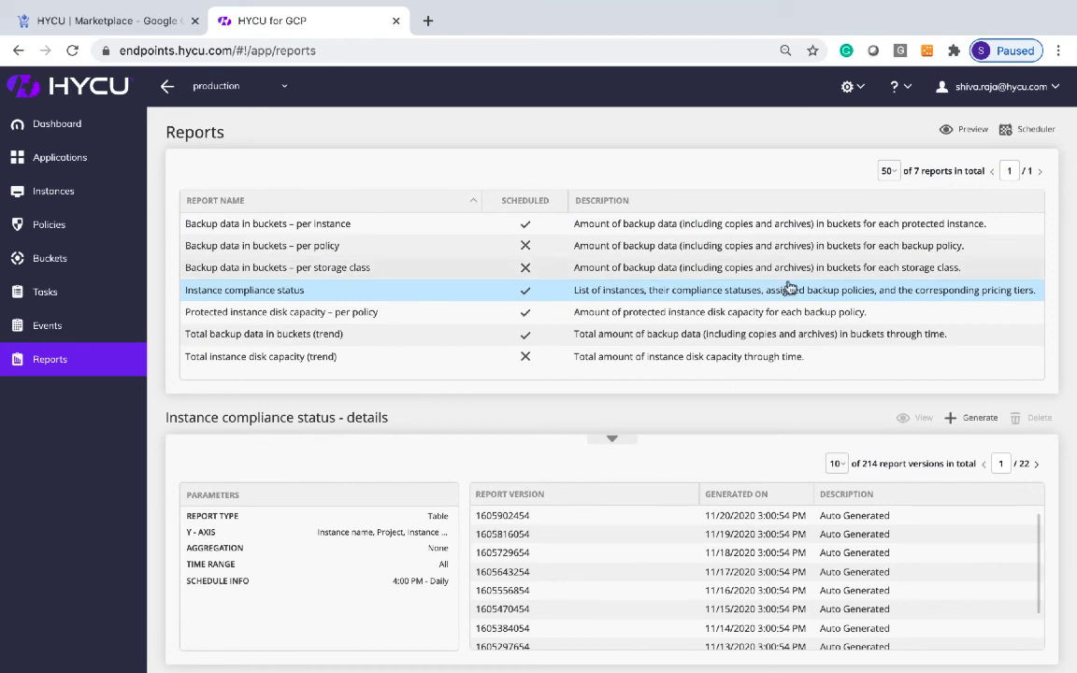
{"action": "left_click", "coordinate": [965, 132]}
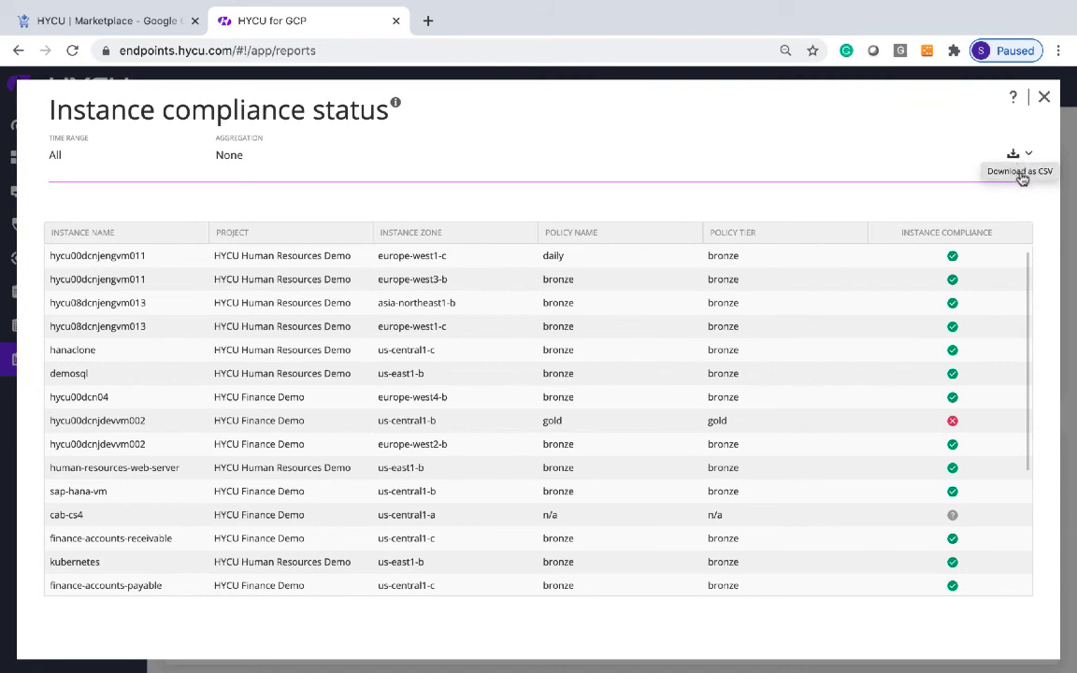
{"action": "left_click", "coordinate": [1043, 97]}
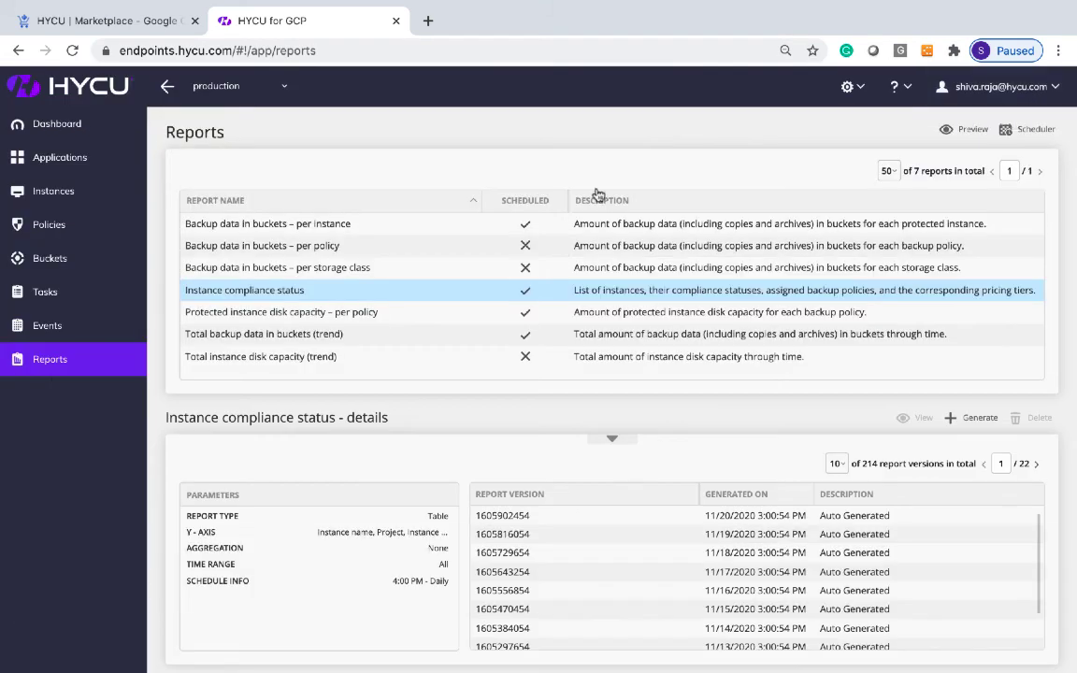
- Review the email and webhook notifications for Events, examine the servicenow webhook settings, and close without changes
{"action": "left_click", "coordinate": [45, 323]}
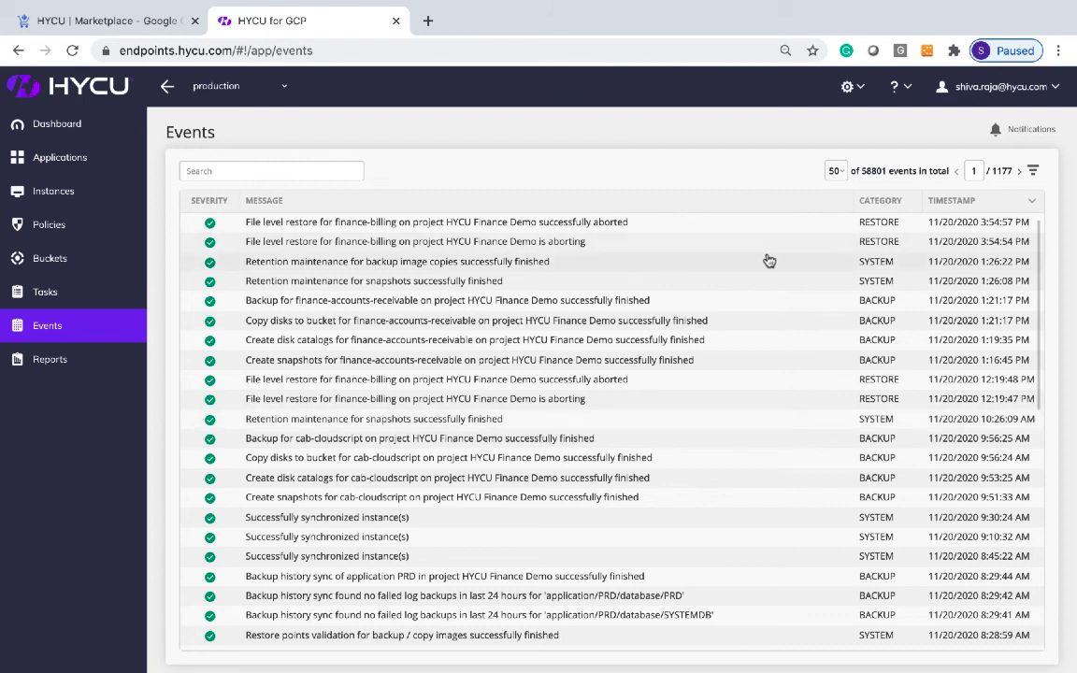
{"action": "left_click", "coordinate": [1032, 133]}
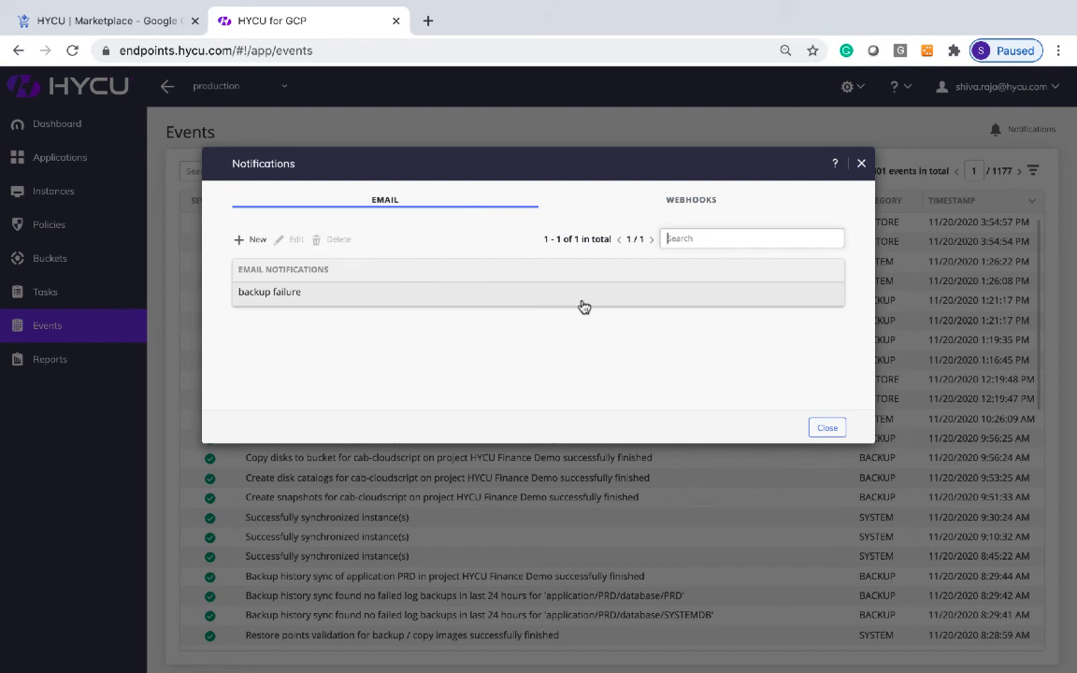
{"action": "left_click", "coordinate": [693, 204]}
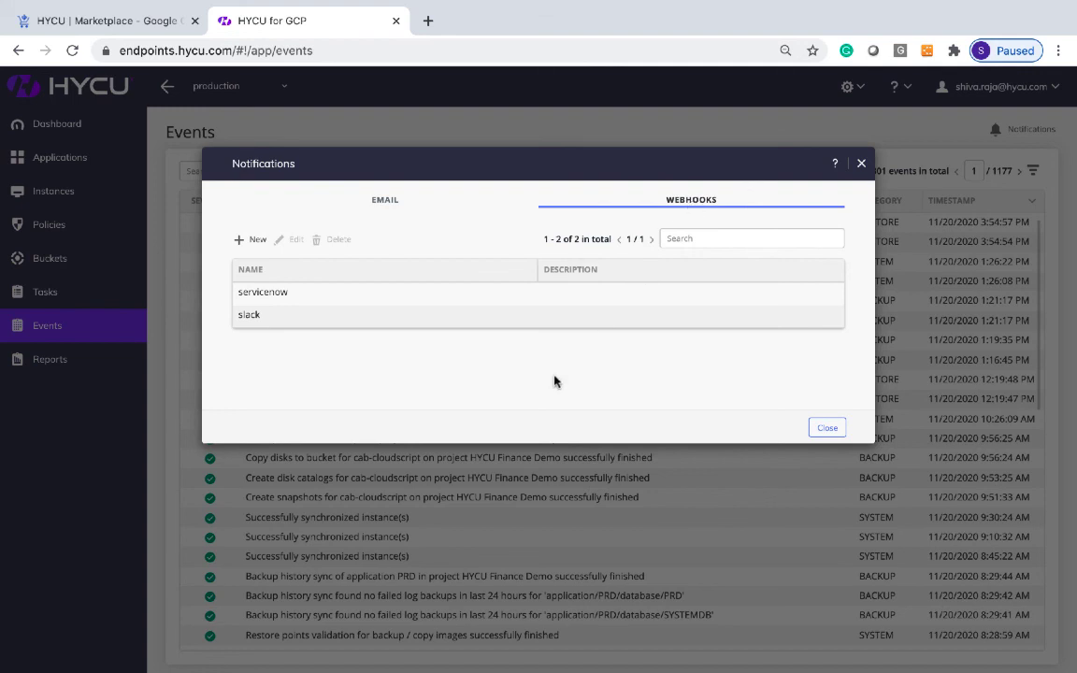
{"action": "left_click", "coordinate": [332, 293]}
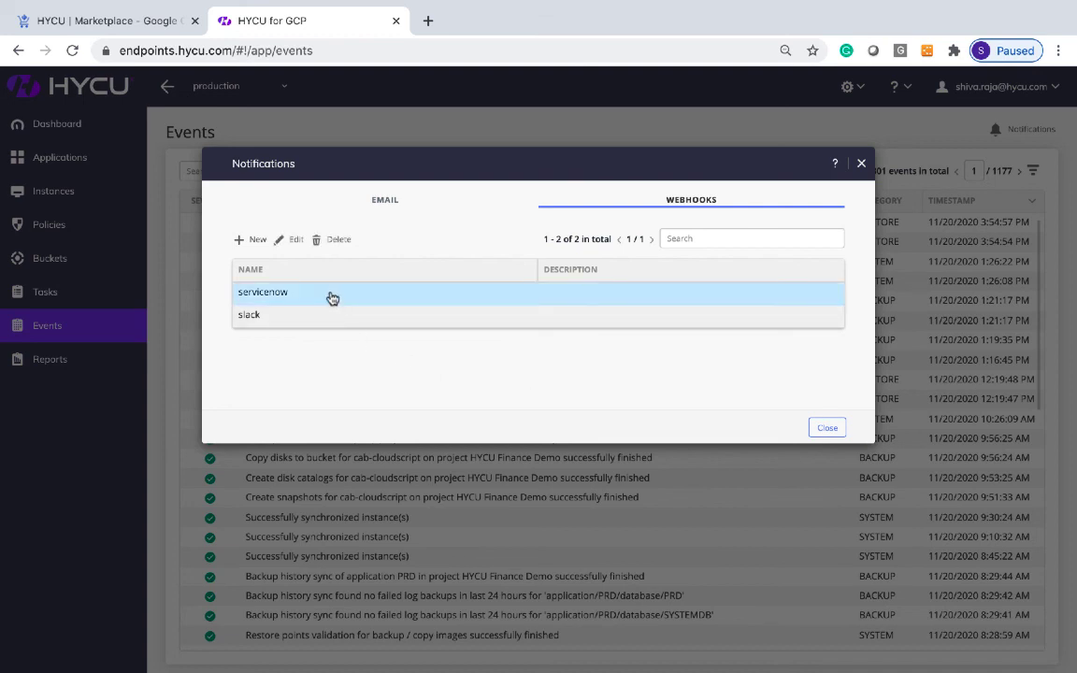
{"action": "left_click", "coordinate": [296, 242]}
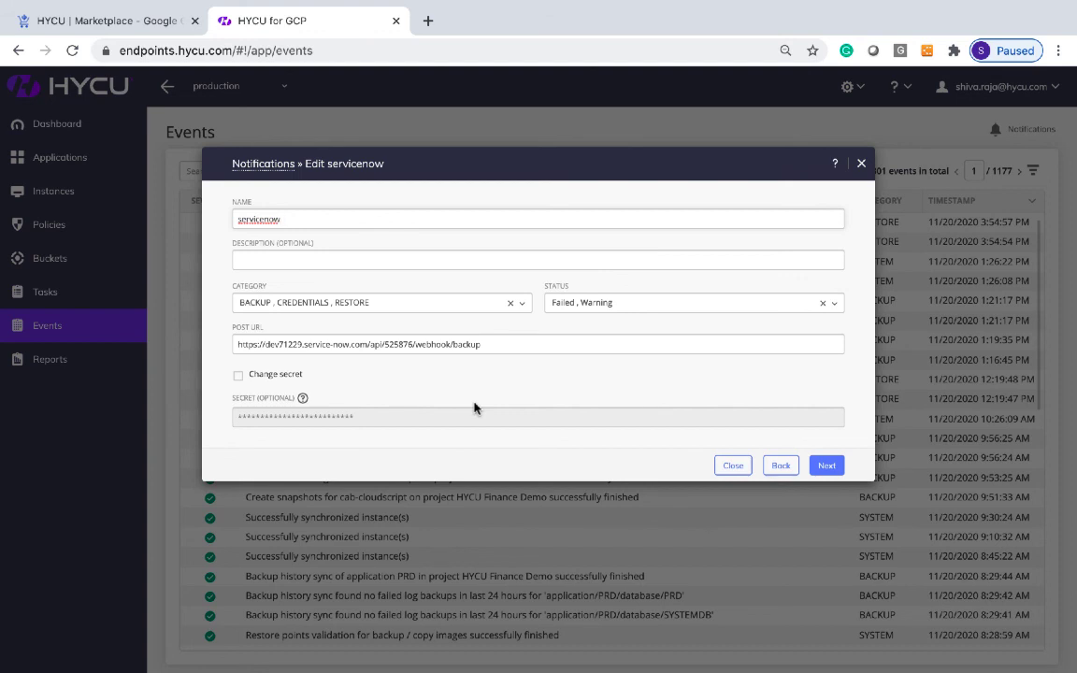
{"action": "left_click", "coordinate": [721, 466]}
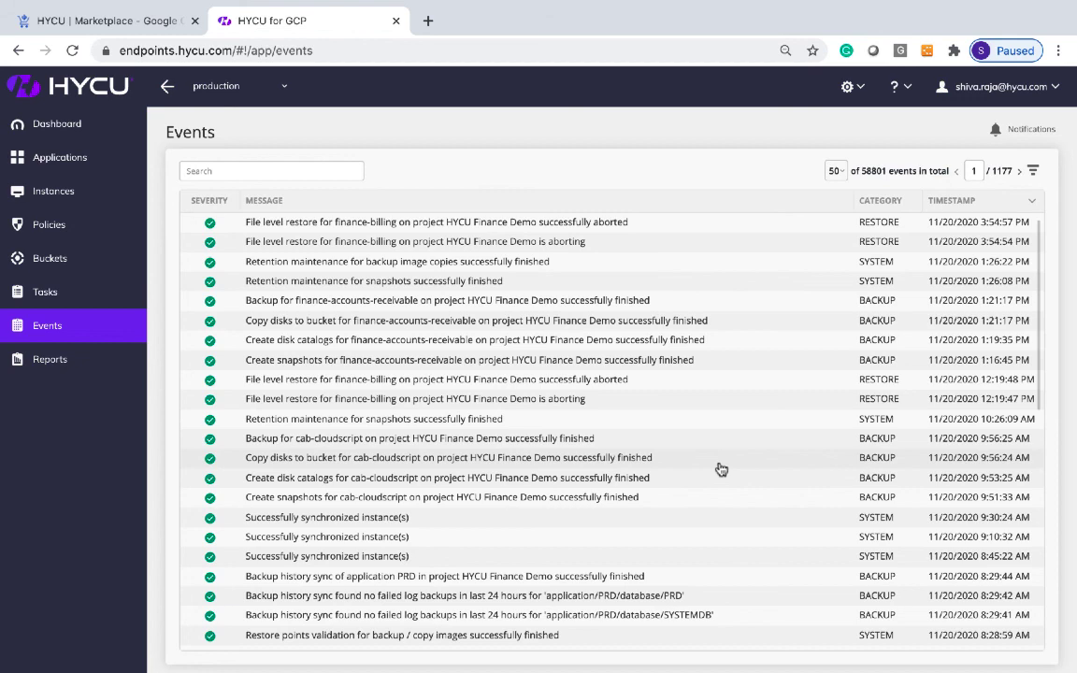
- Examine the details of the finance-accounts-receivable backup in Tasks, and return to the Dashboard
{"action": "left_click", "coordinate": [75, 296]}
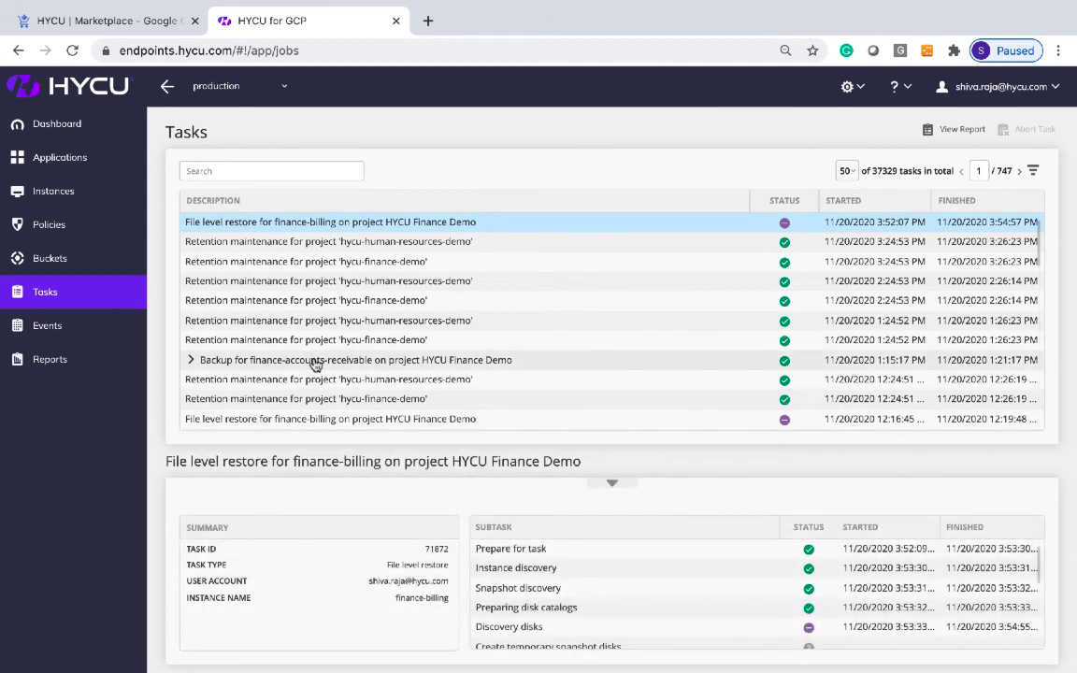
{"action": "left_click", "coordinate": [316, 364]}
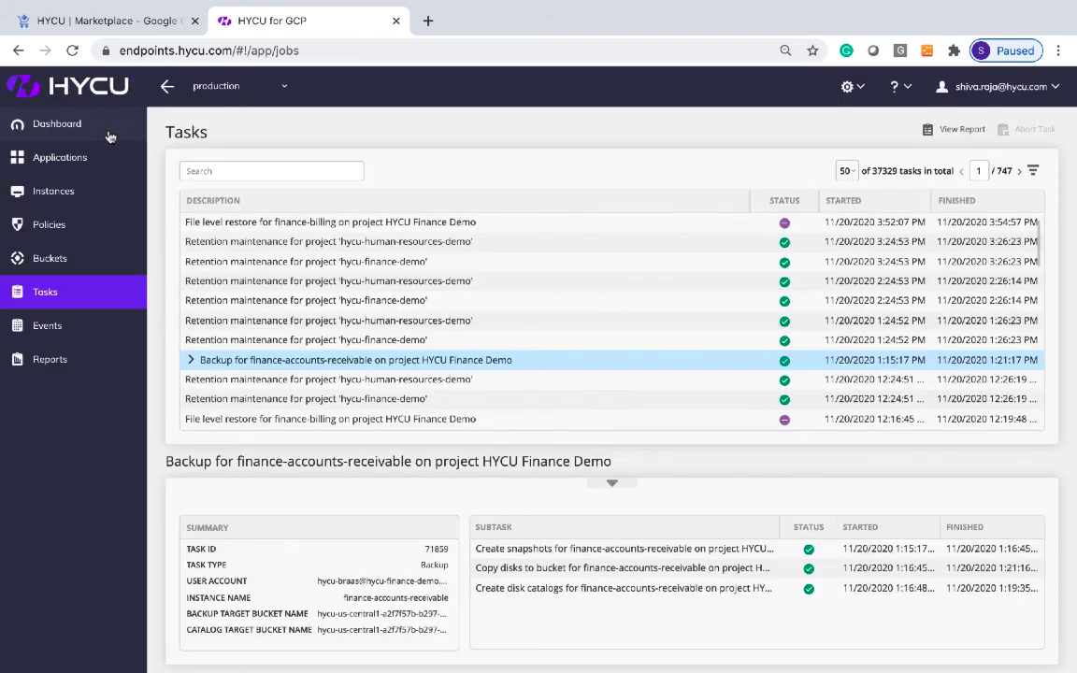
{"action": "left_click", "coordinate": [110, 137]}
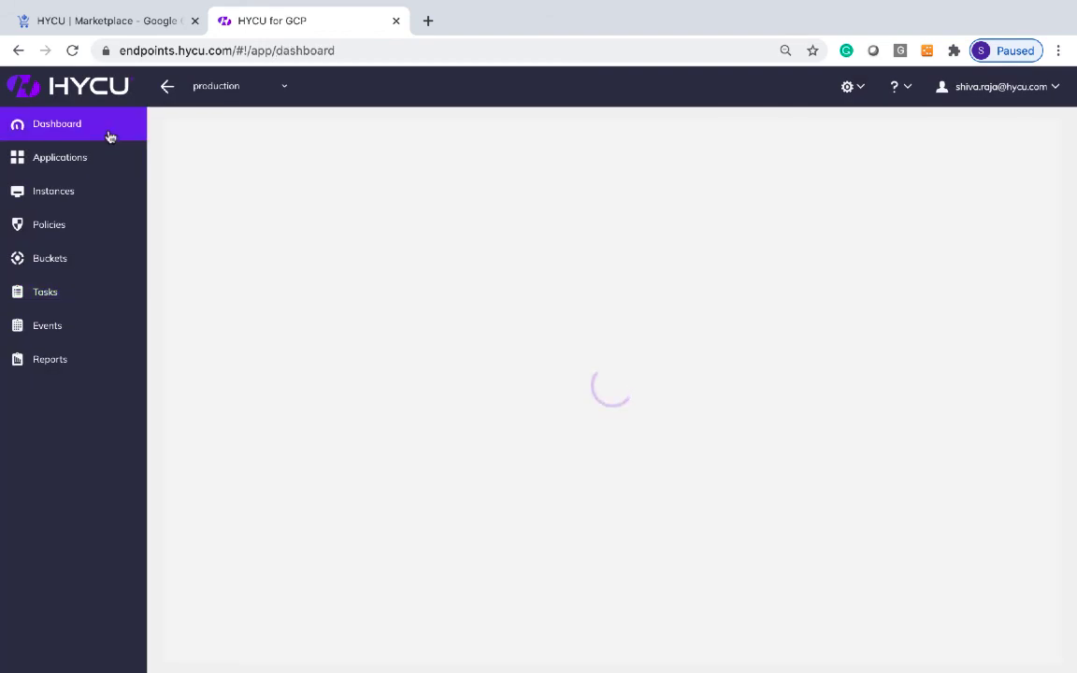